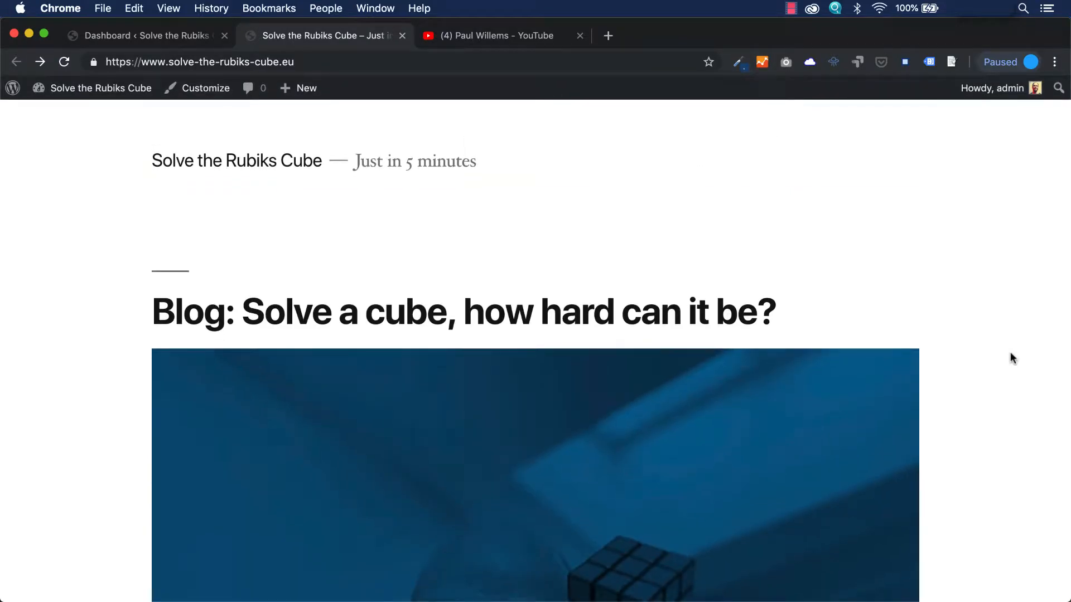
# Review the pages list filtered by trashed, all and published pages, and view the site's public front page.
pyautogui.click(167, 37)
pyautogui.click(50, 257)
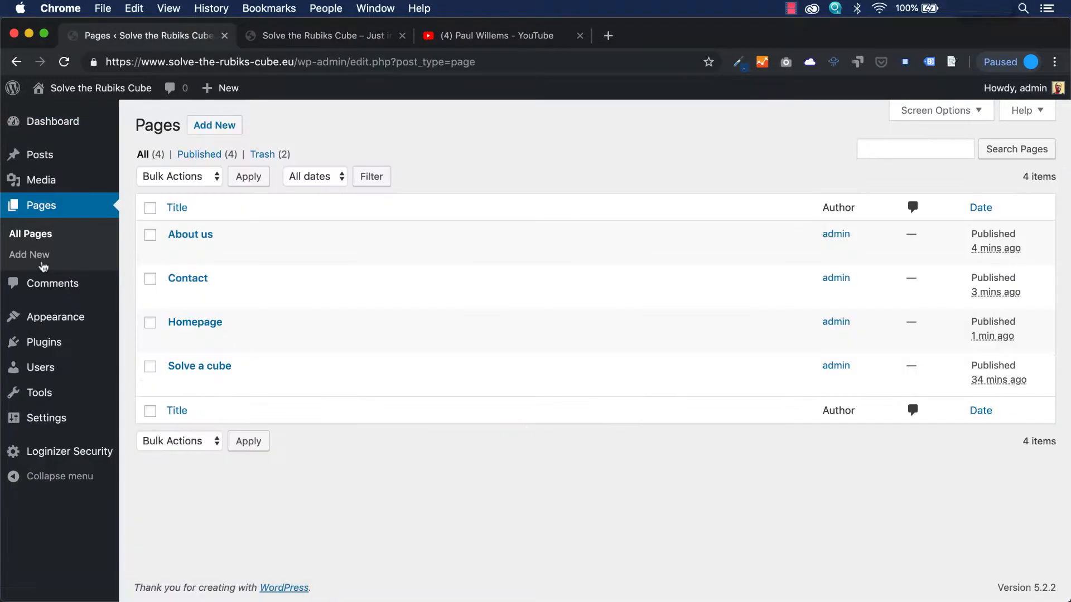
pyautogui.click(262, 155)
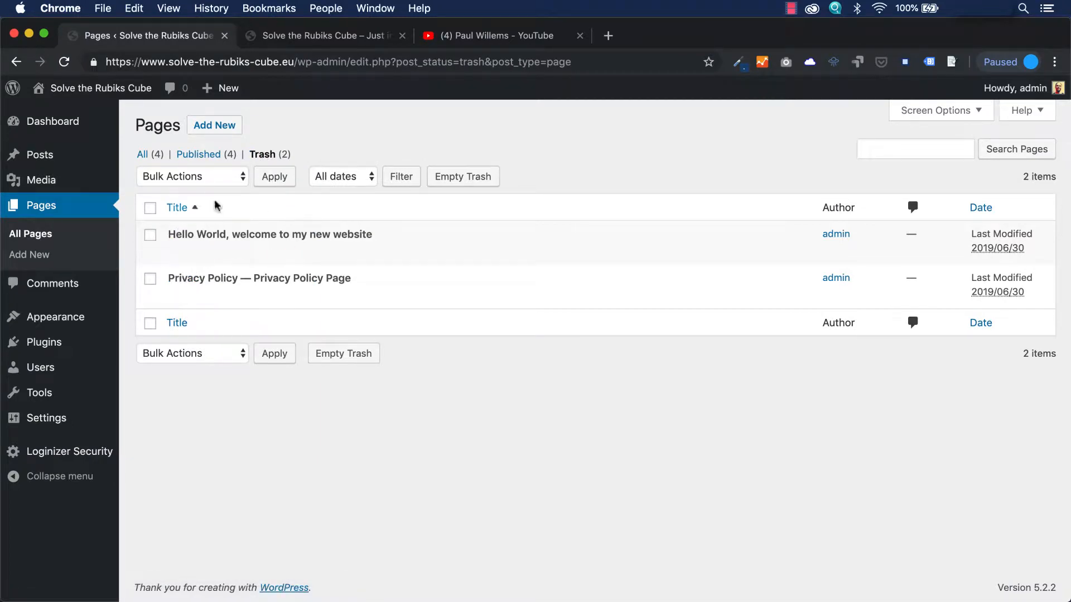
pyautogui.click(142, 157)
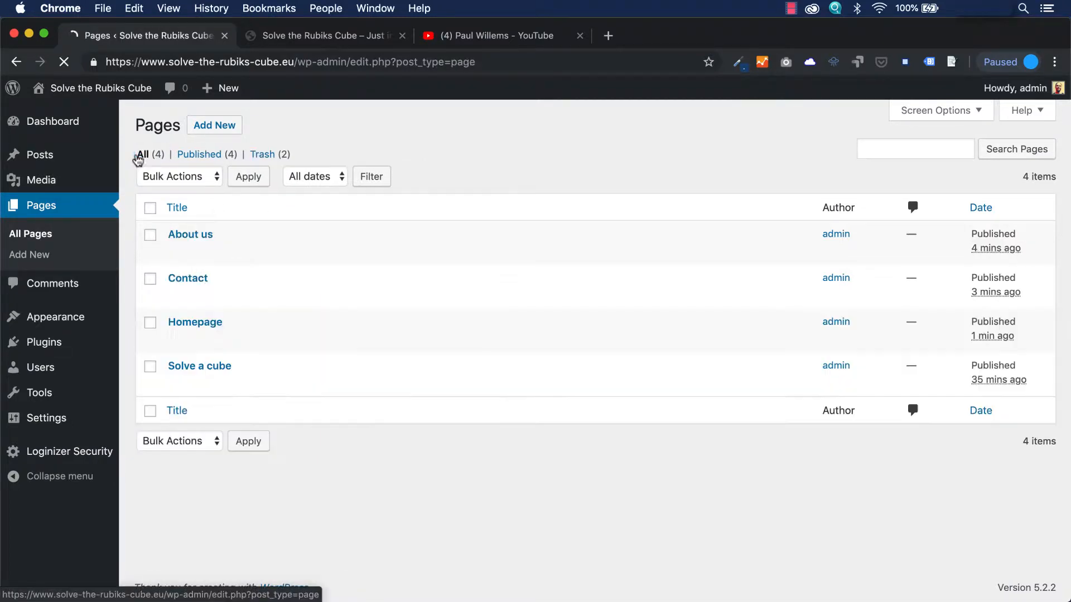
pyautogui.click(200, 156)
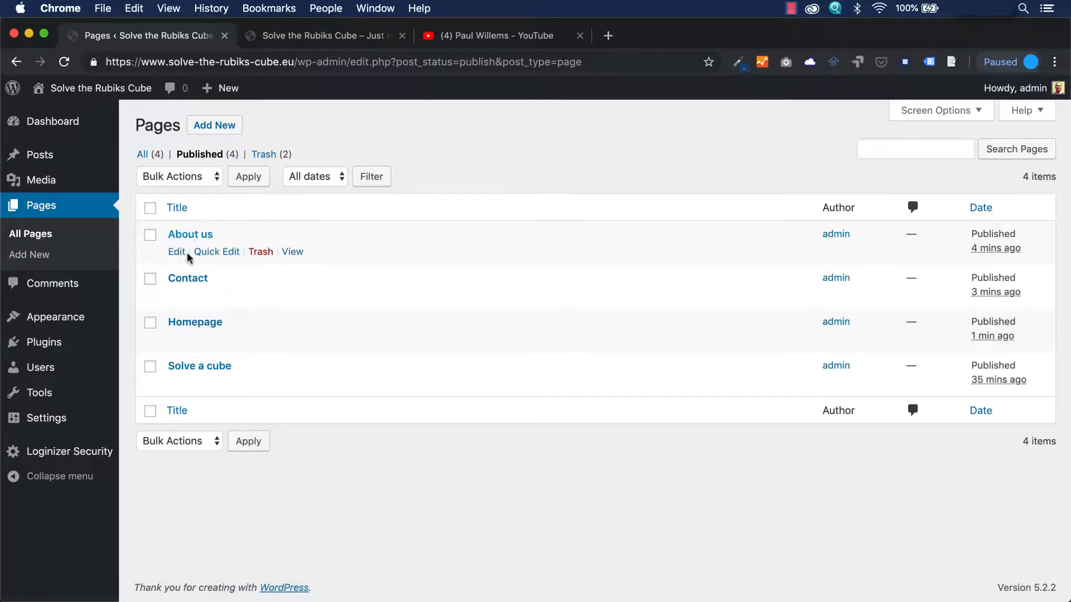
pyautogui.click(328, 40)
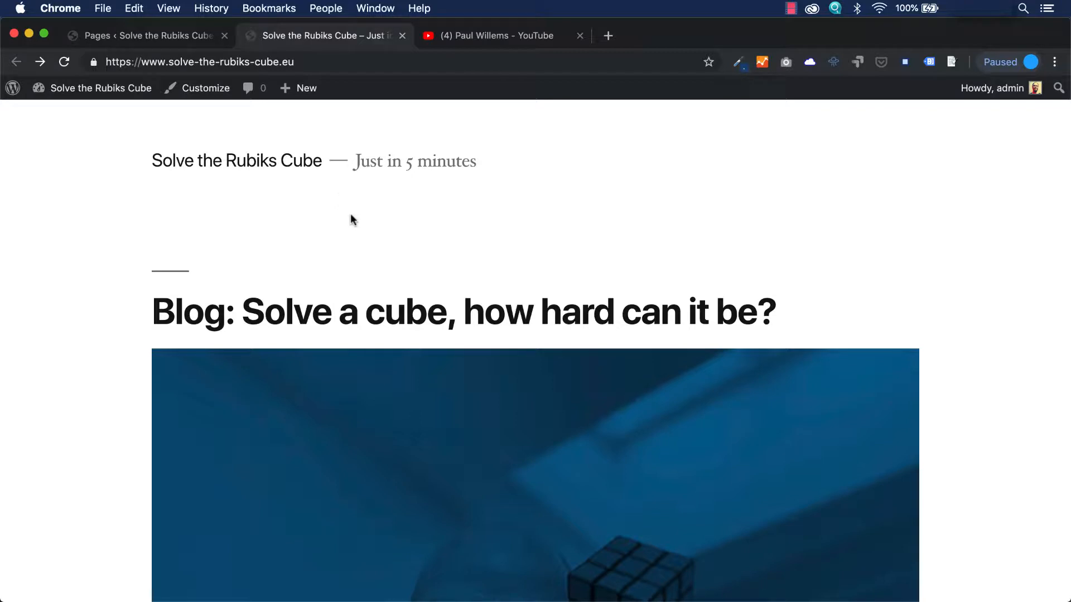
# Open the Homepage page for editing, set its page attribute order to 10 and update the page.
pyautogui.click(183, 40)
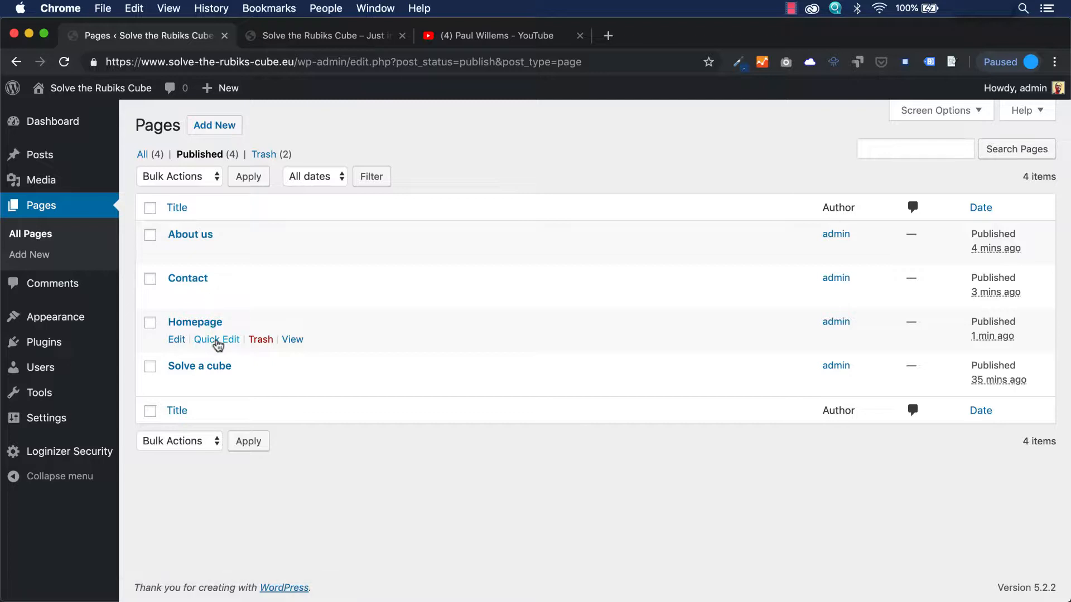
pyautogui.click(177, 340)
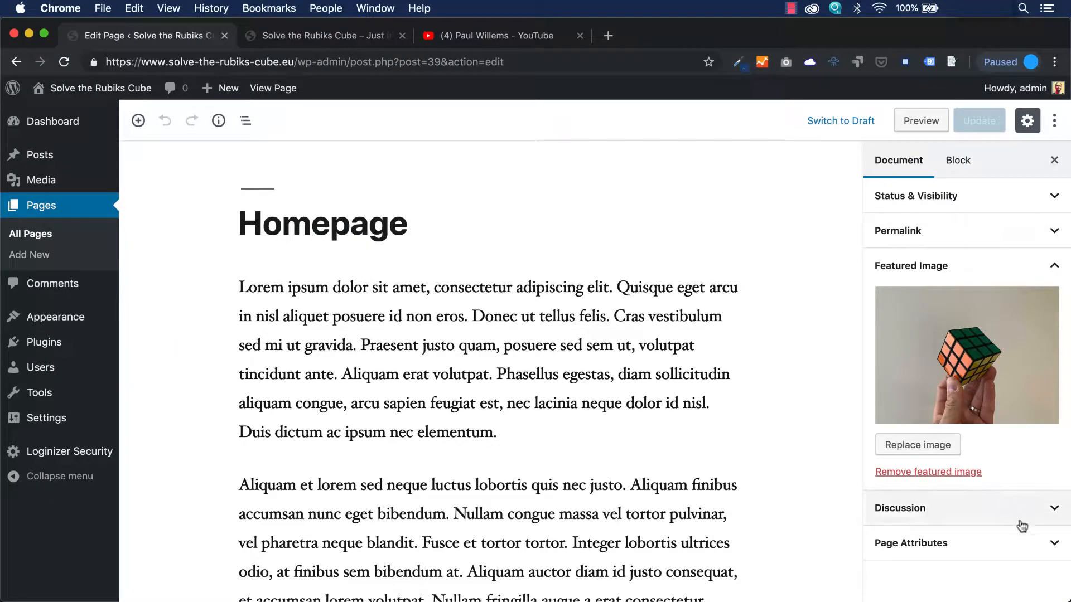
pyautogui.click(1053, 546)
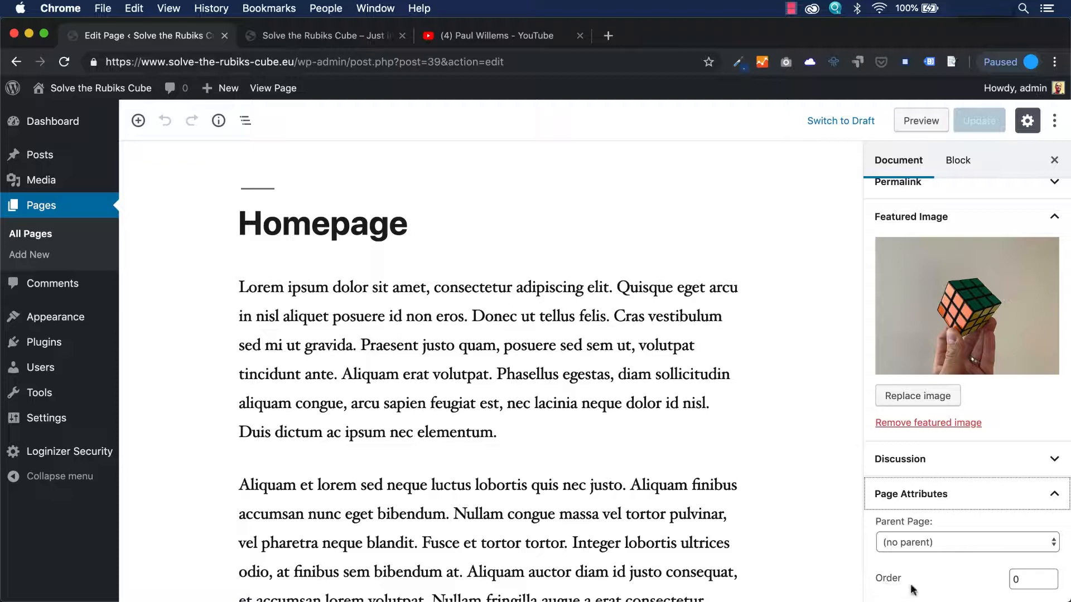
pyautogui.click(1018, 579)
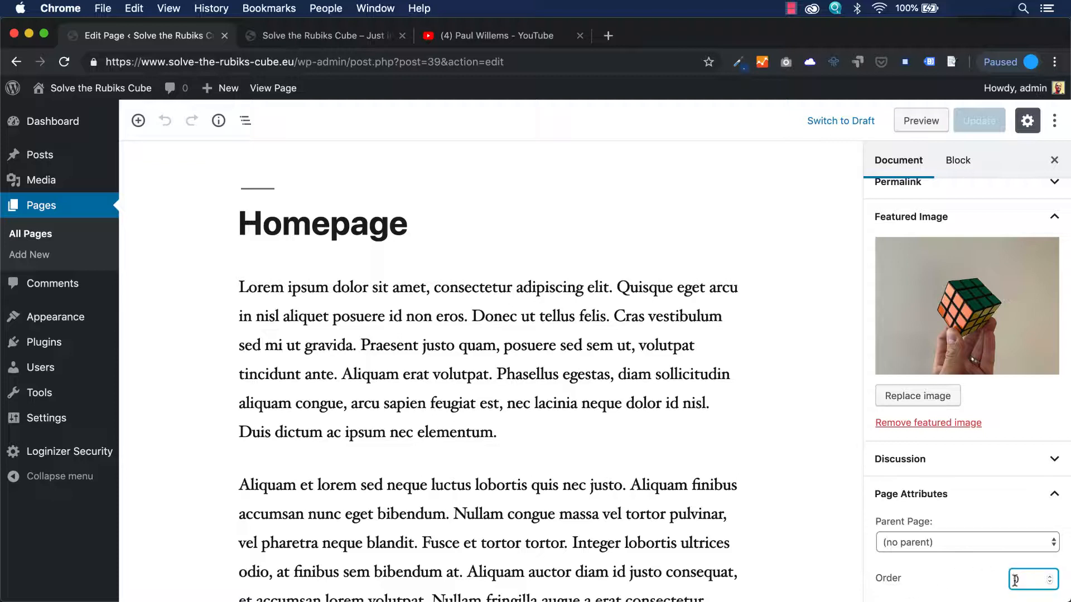
pyautogui.write('1')
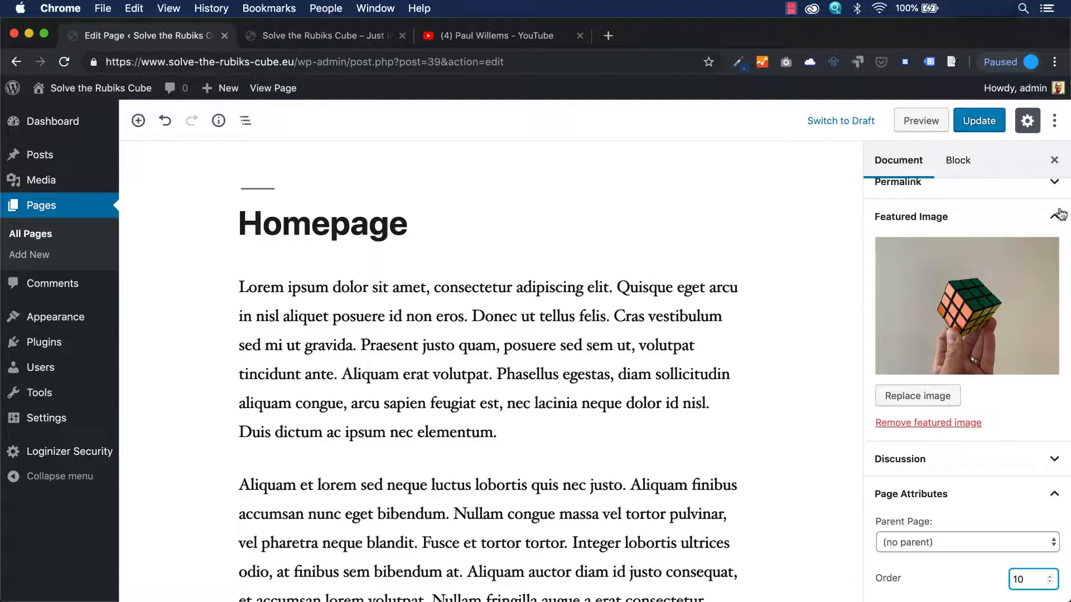
pyautogui.click(980, 122)
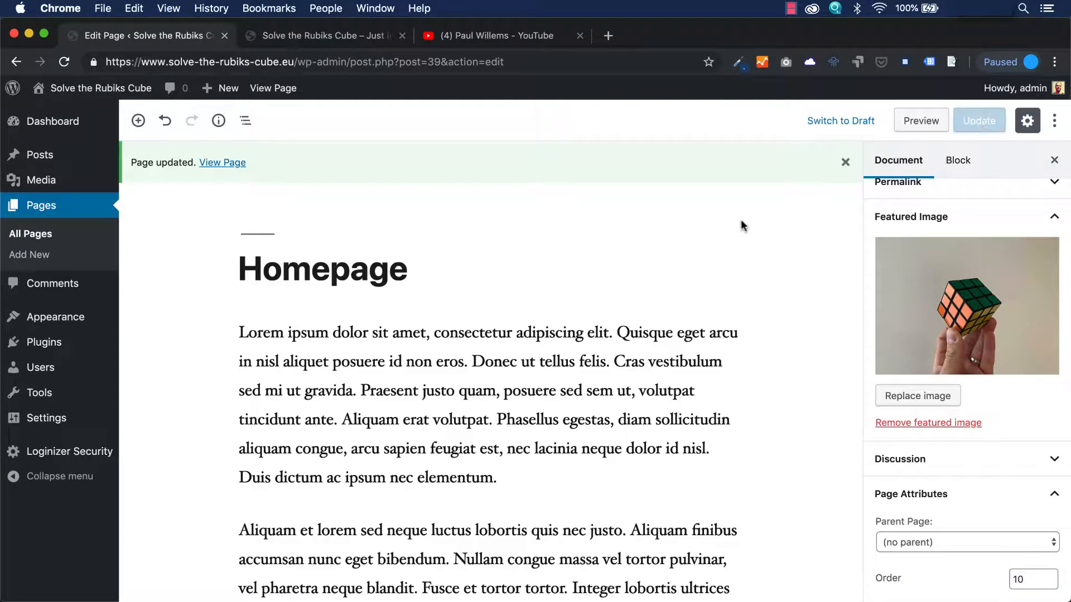
# From the list of all pages, quick-edit Solve a cube to order 20, save it and refresh the list.
pyautogui.click(37, 236)
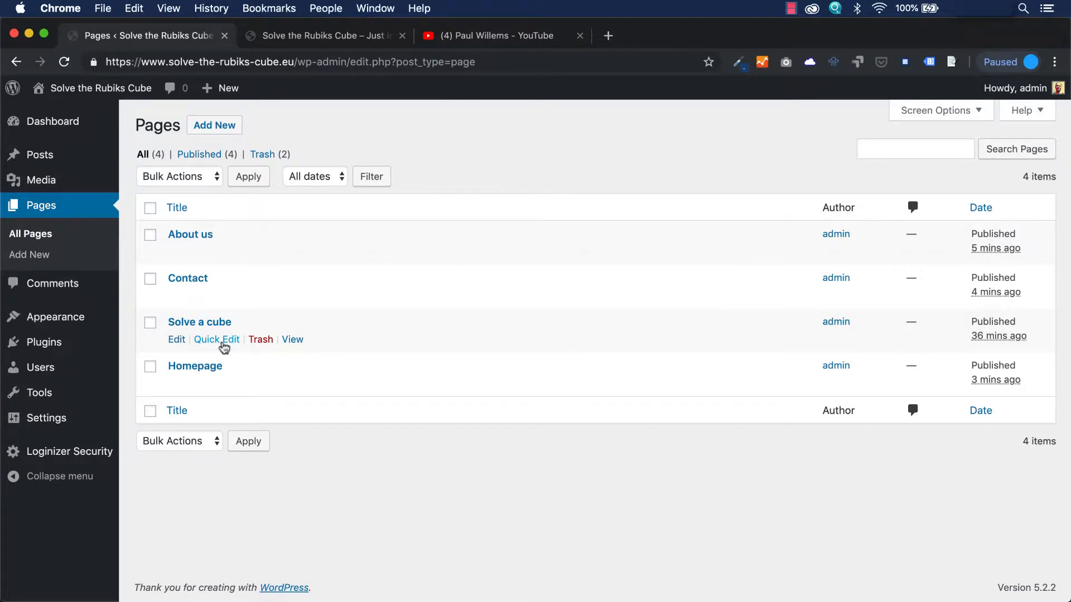
pyautogui.click(224, 347)
pyautogui.click(661, 365)
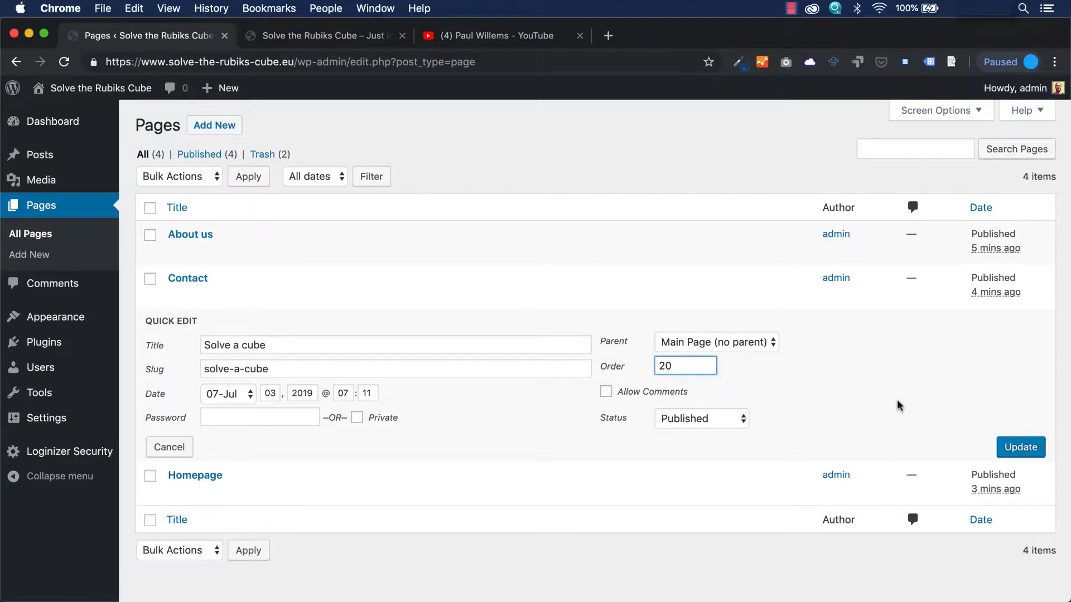
pyautogui.click(1020, 449)
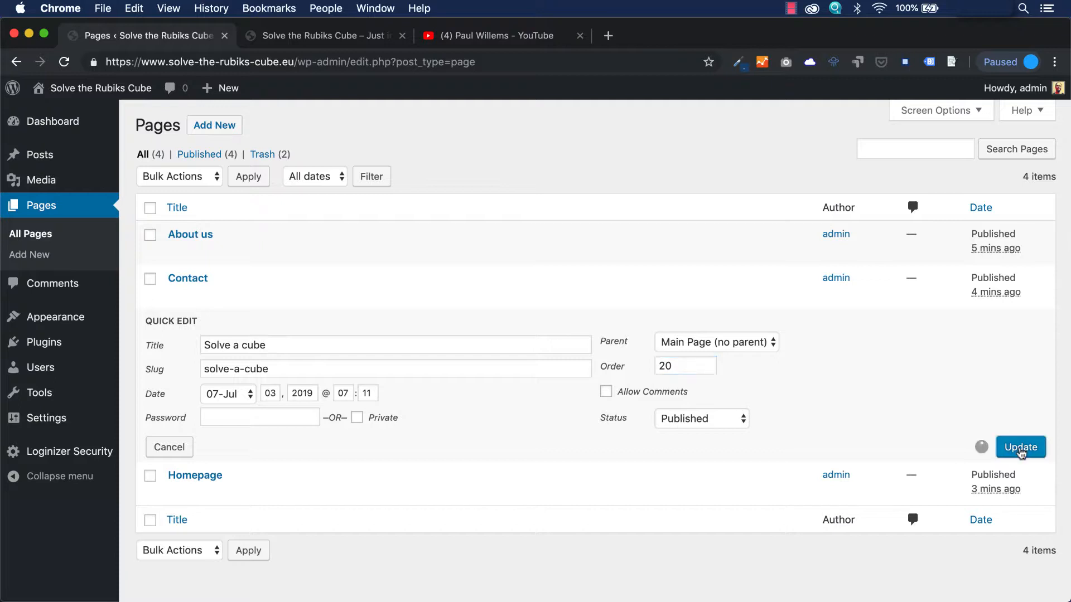
pyautogui.click(144, 153)
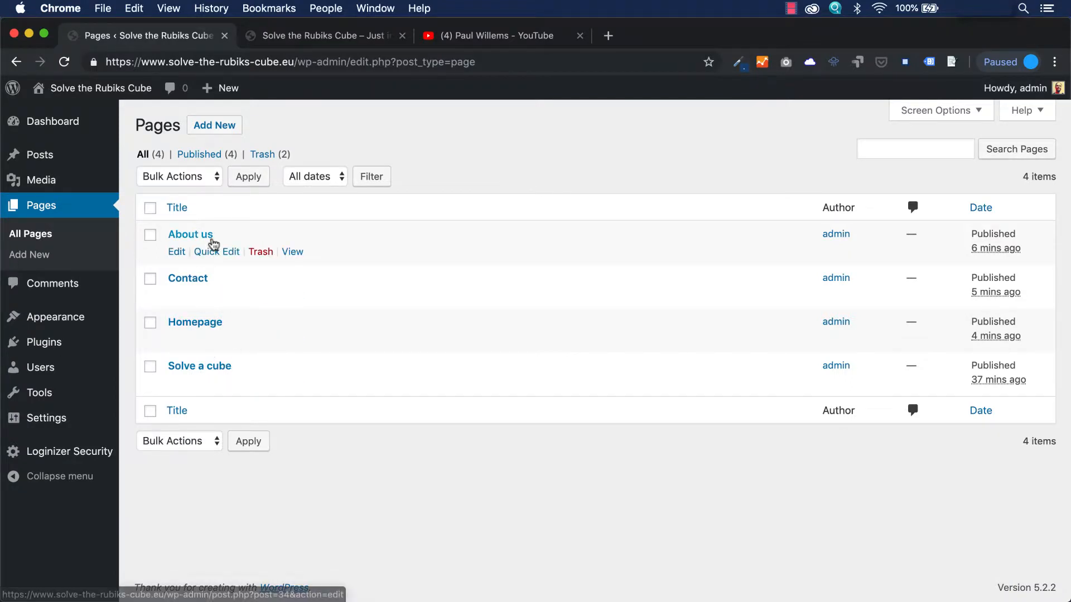
# Quick-edit the About us page to set its order to 30 and save the change.
pyautogui.click(211, 253)
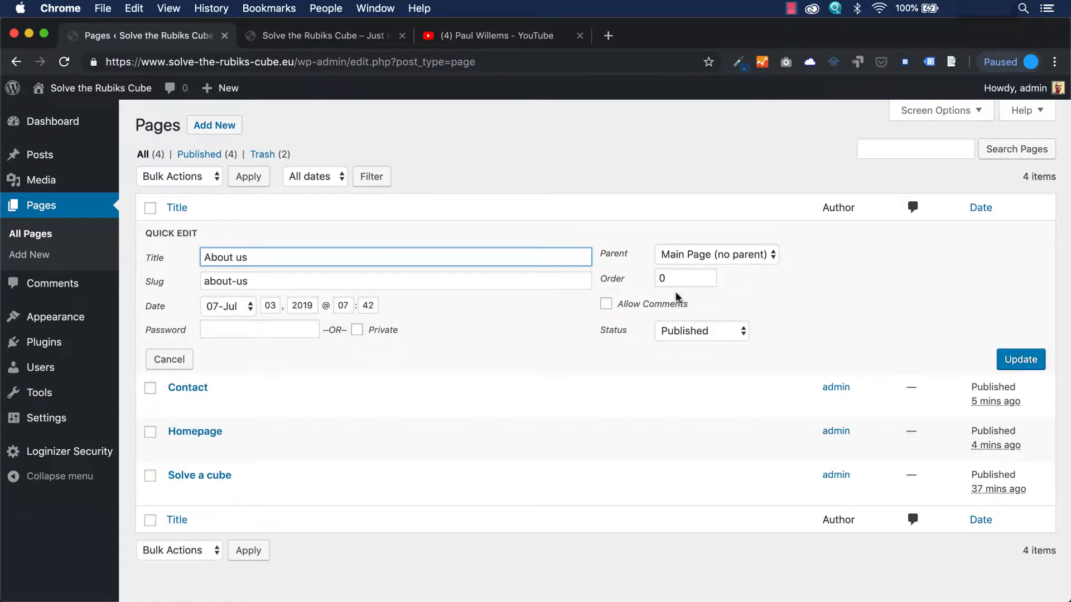
pyautogui.click(661, 279)
pyautogui.write('3')
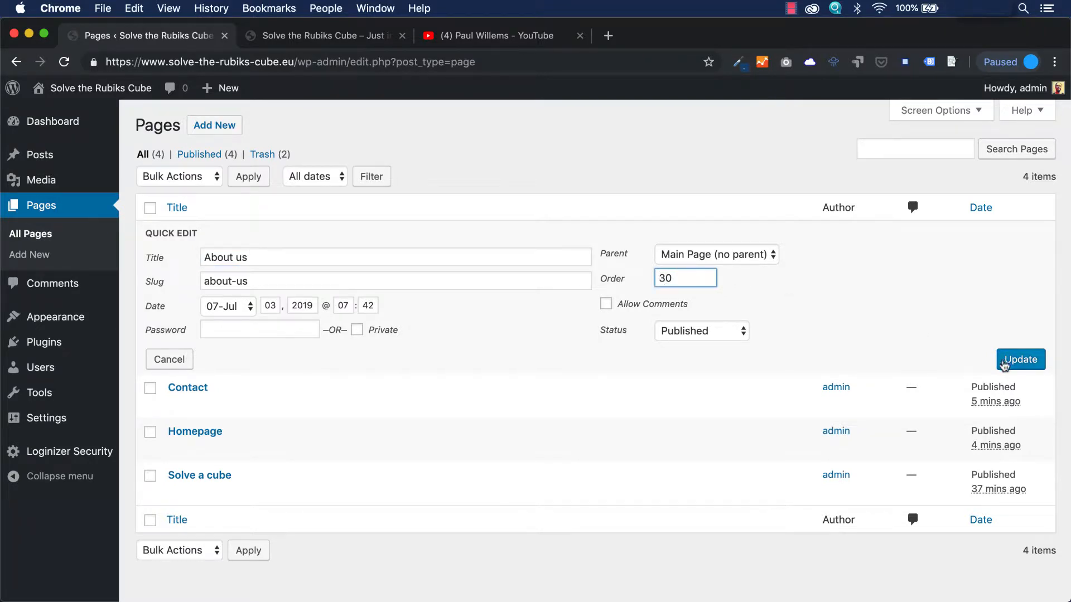
pyautogui.click(1020, 361)
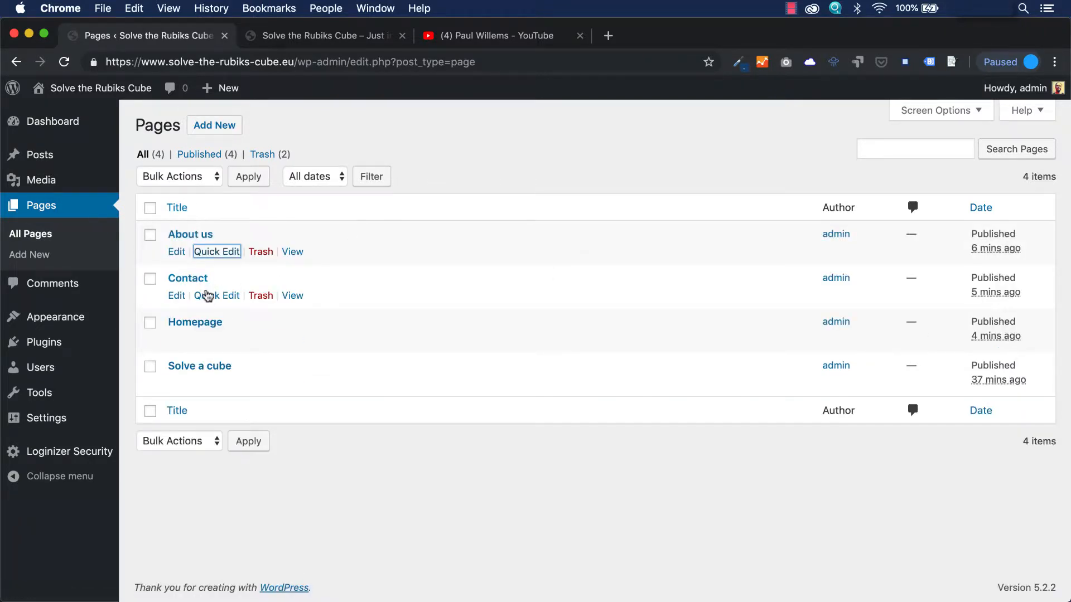
# Quick-edit the Contact page to set its order to 40, save it and reload the pages list.
pyautogui.click(217, 297)
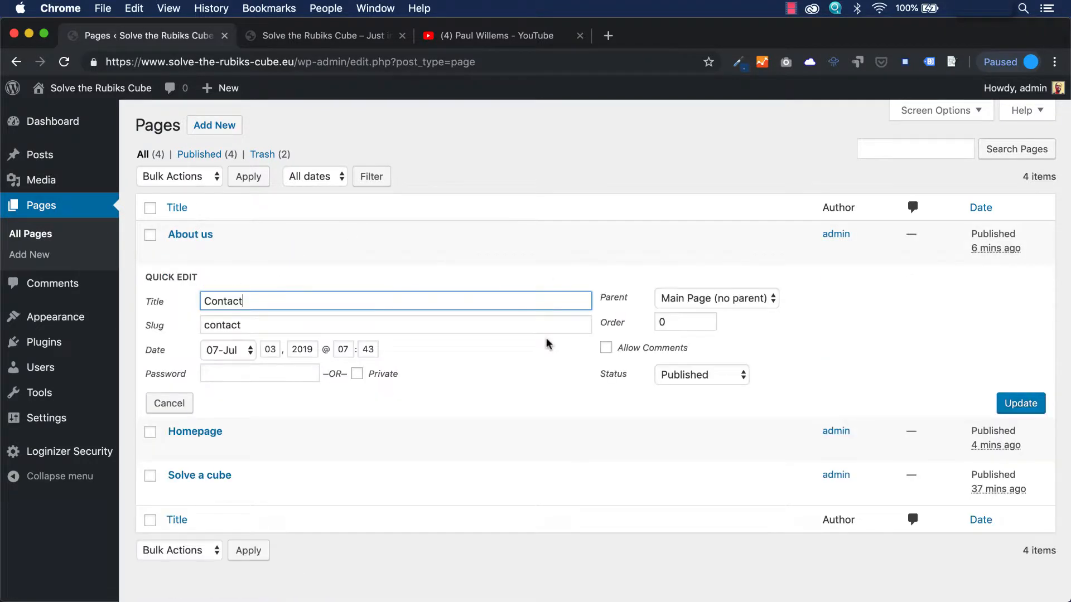
pyautogui.click(656, 323)
pyautogui.write('4')
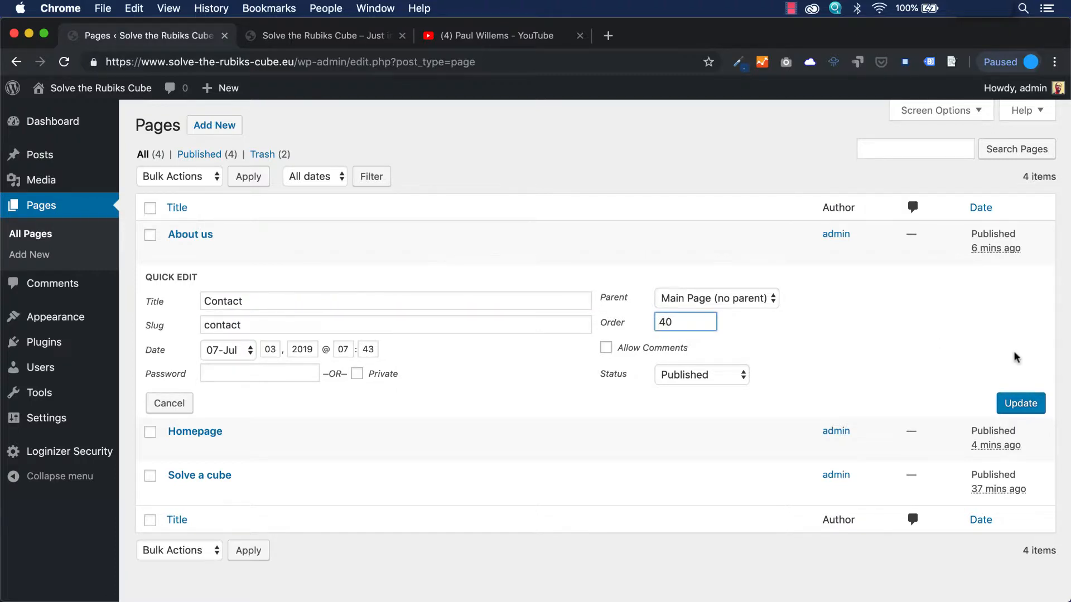
pyautogui.click(1019, 403)
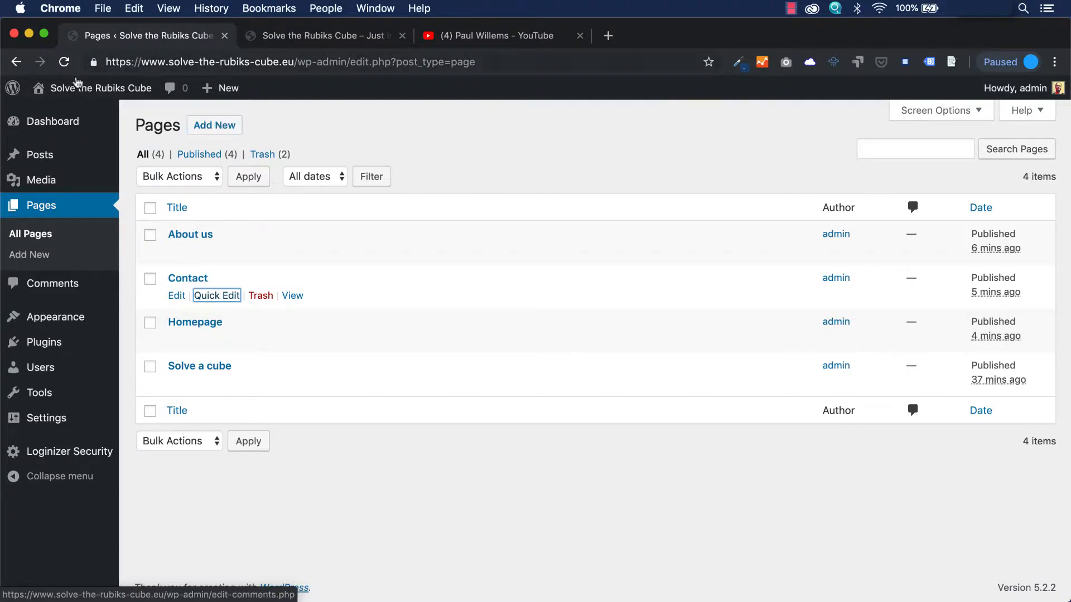
pyautogui.click(64, 61)
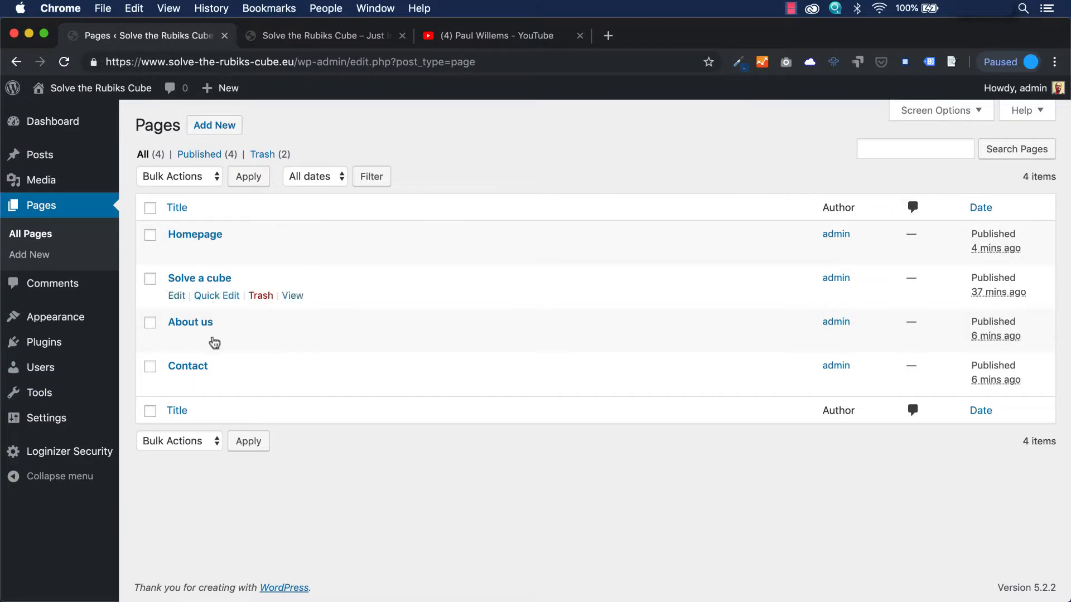
# View the Homepage page's quick-edit settings and sort the pages list by title, ascending and descending.
pyautogui.click(216, 252)
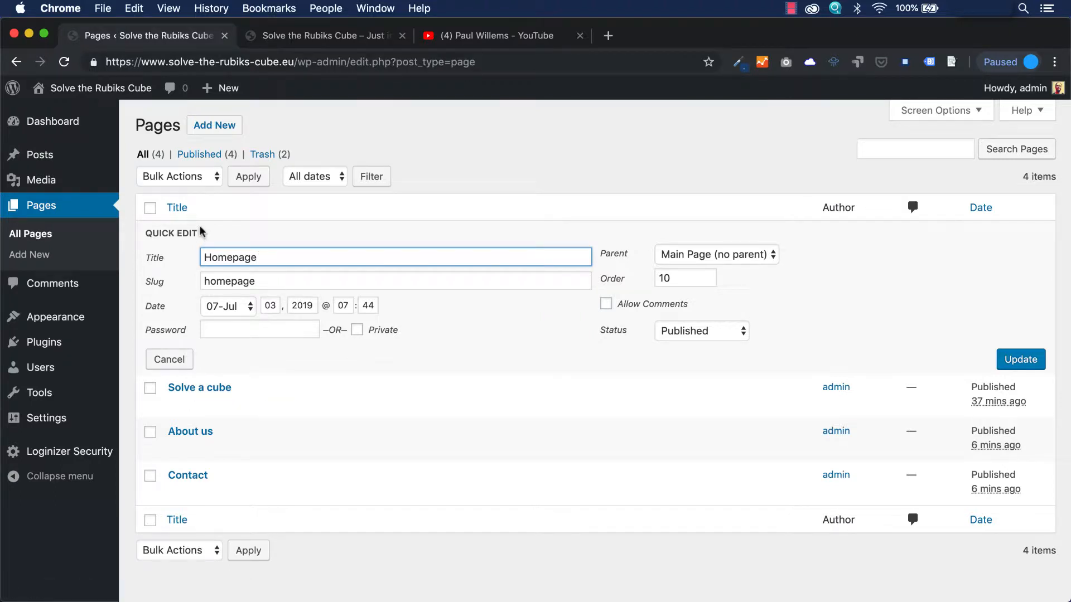
pyautogui.click(194, 209)
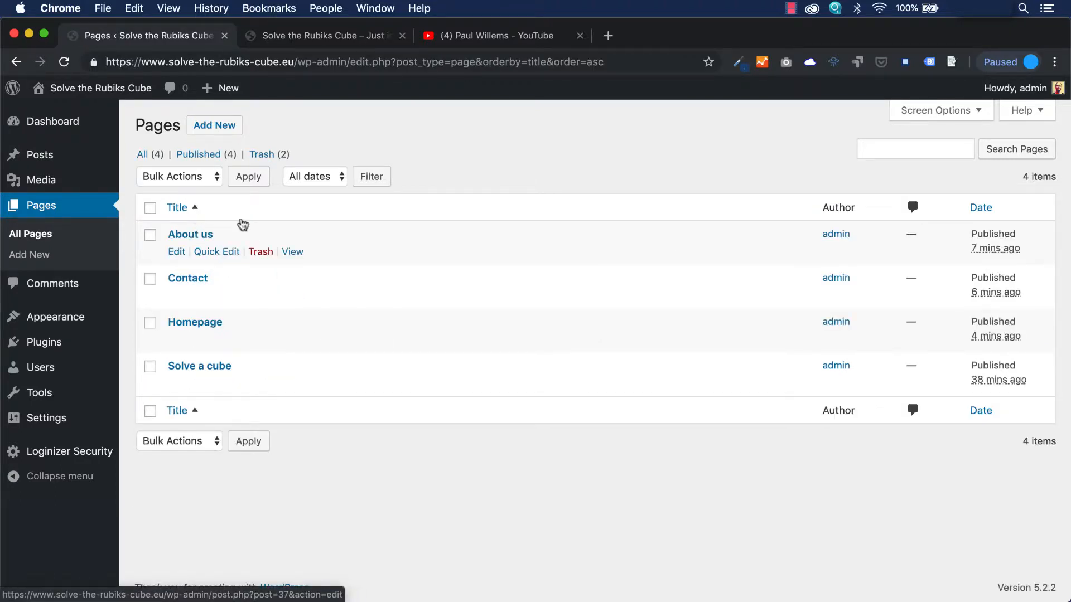
pyautogui.click(184, 209)
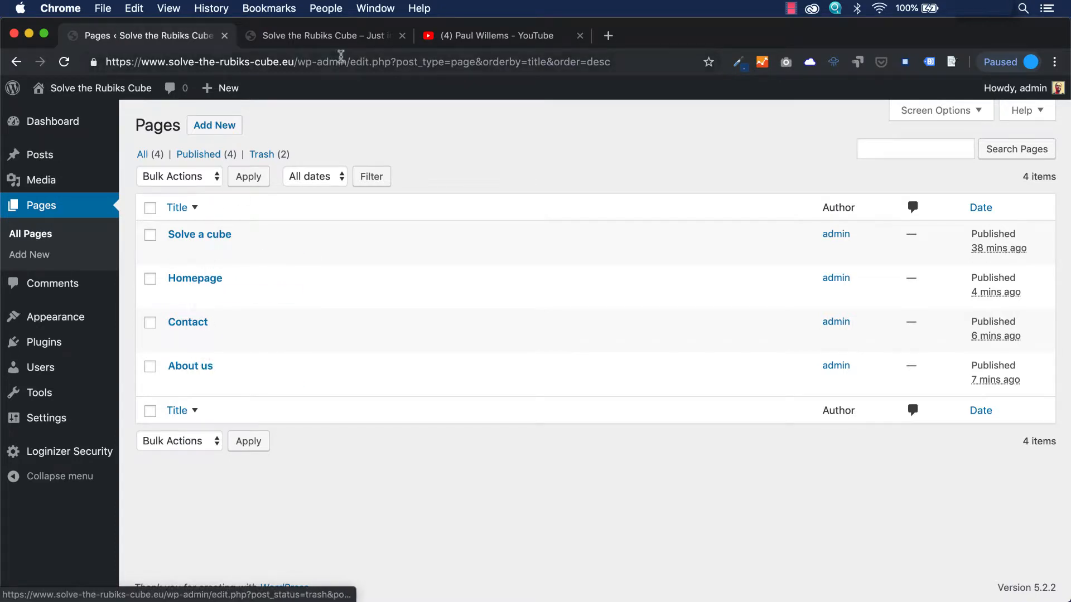
# Look through the site's public front page from top to bottom and back.
pyautogui.click(337, 37)
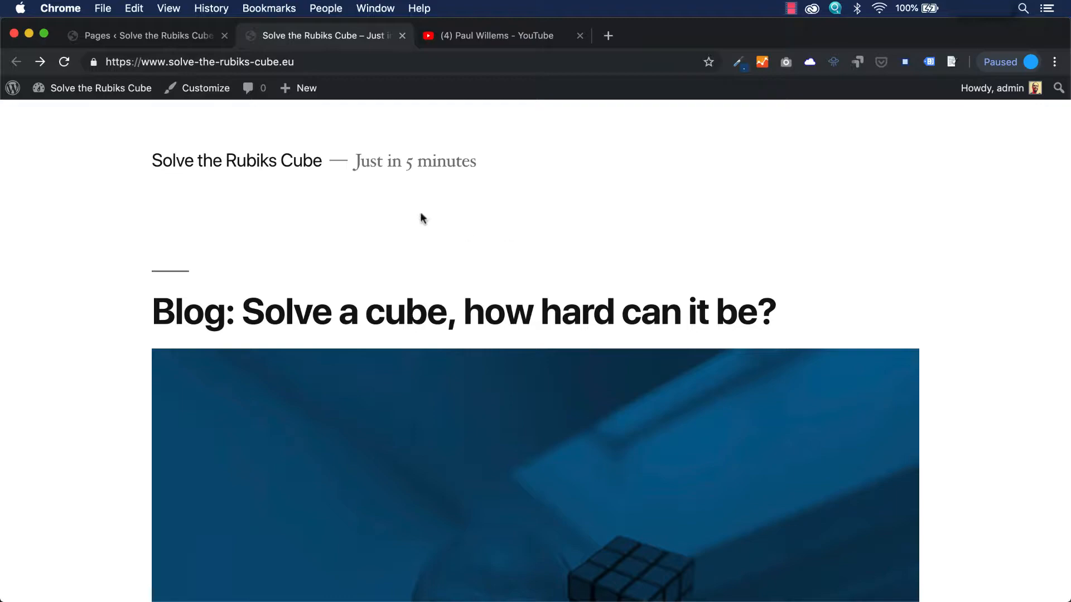
pyautogui.scroll(-15, 980, 337)
pyautogui.scroll(15, 982, 337)
# In the WordPress admin's menu management, create a new navigation menu named "main menu".
pyautogui.click(185, 39)
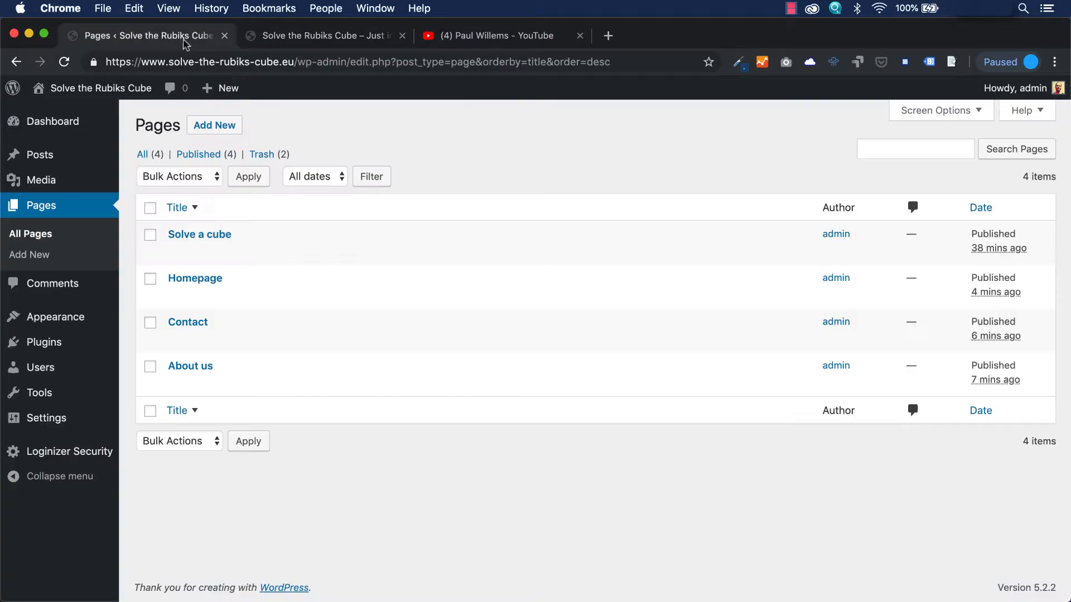
pyautogui.moveTo(394, 232)
pyautogui.moveTo(56, 141)
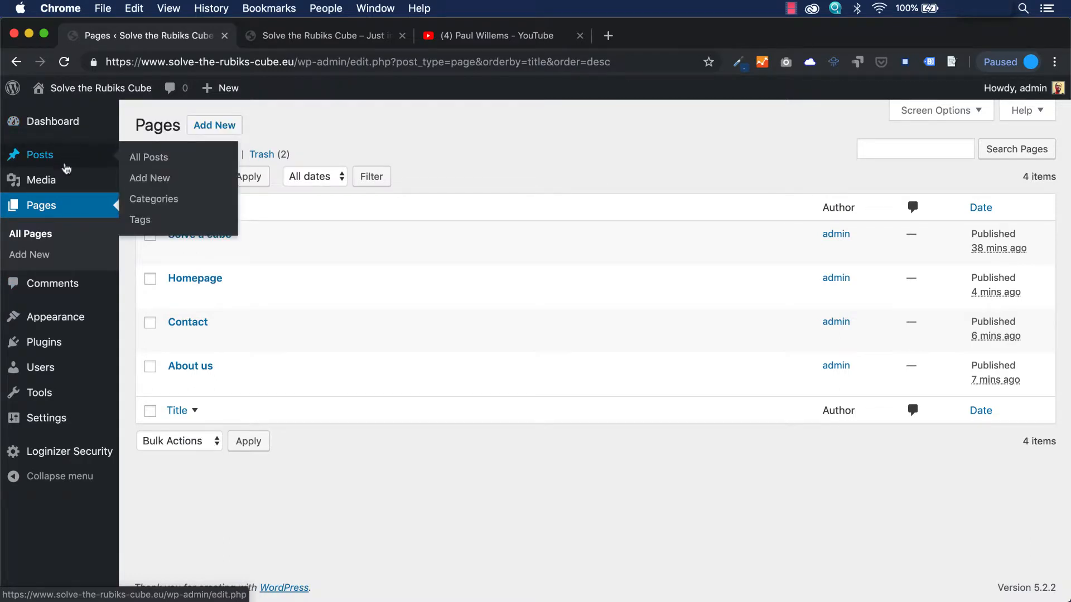
pyautogui.moveTo(62, 319)
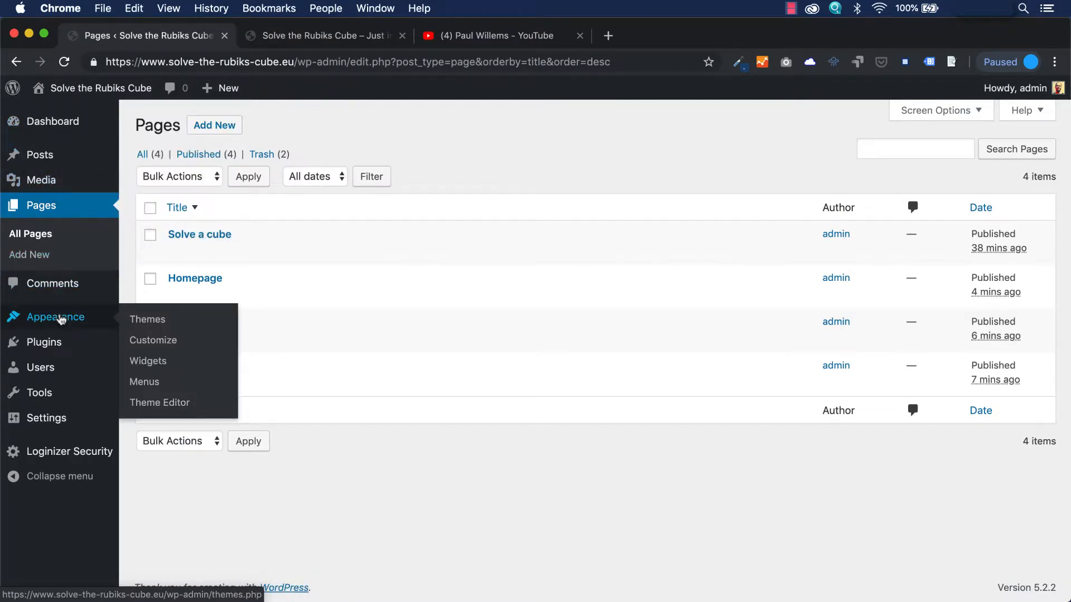
pyautogui.click(146, 383)
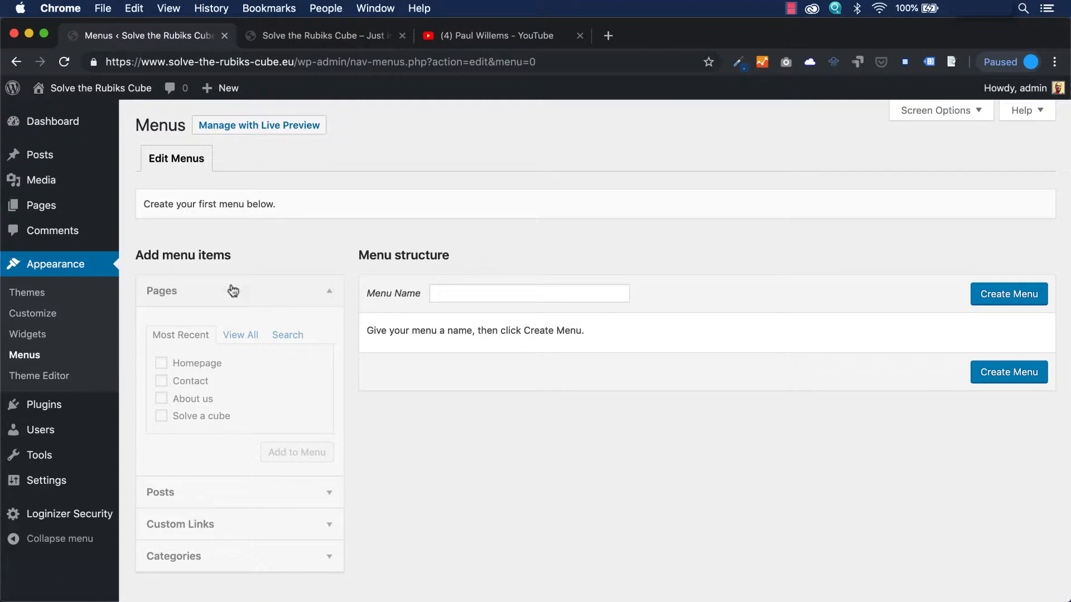
pyautogui.click(477, 294)
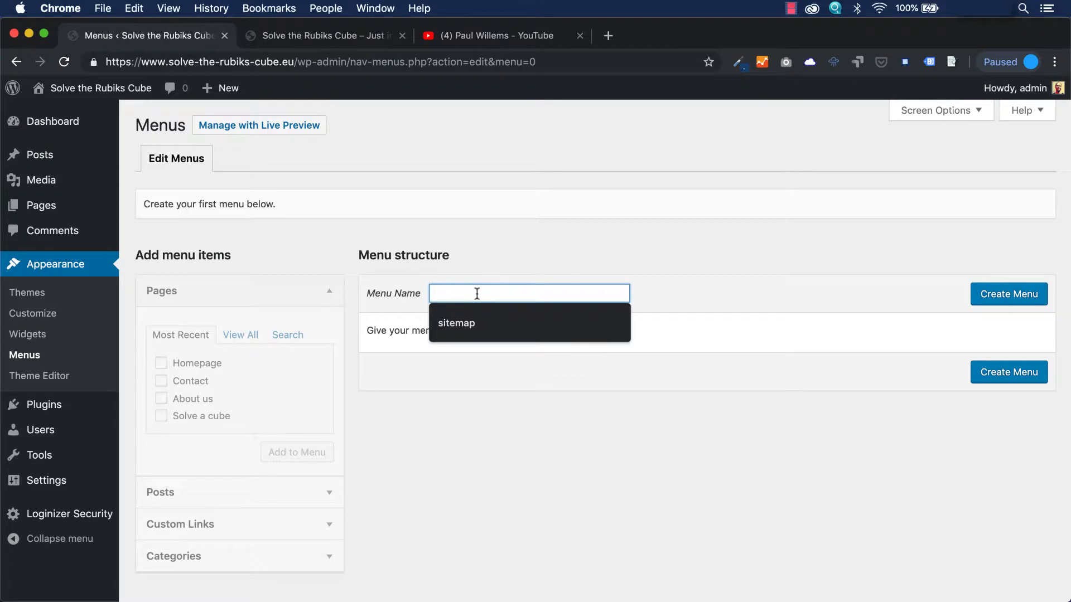
pyautogui.write('main menu')
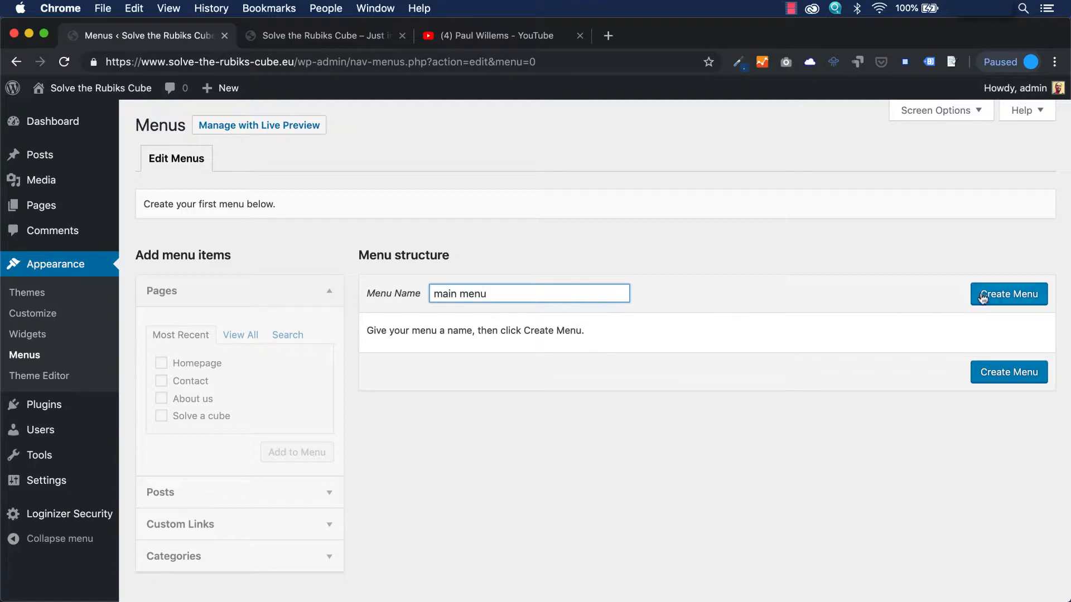
pyautogui.click(1000, 299)
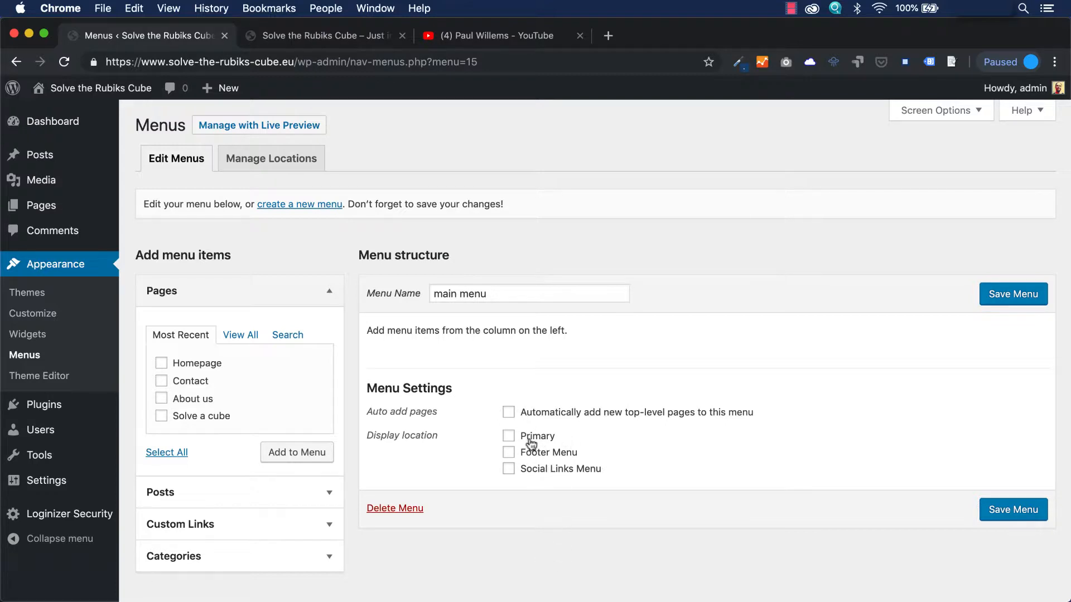
# Assign the main menu to the Primary display location and save the menu.
pyautogui.click(510, 437)
pyautogui.click(479, 437)
pyautogui.click(1011, 514)
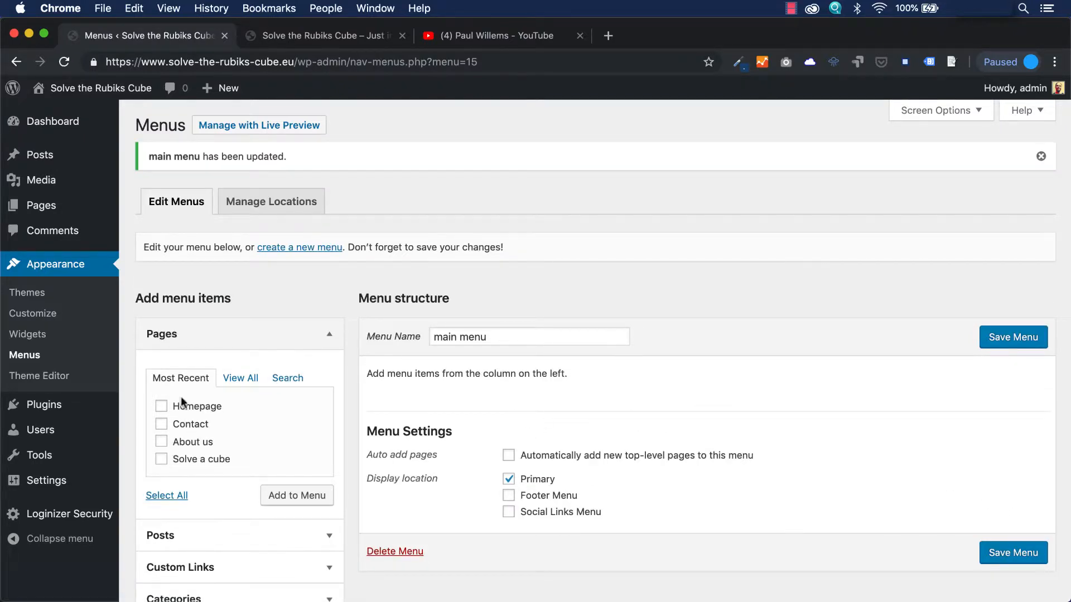
# Add the Homepage, Contact, About us and Solve a cube pages to the main menu.
pyautogui.click(237, 383)
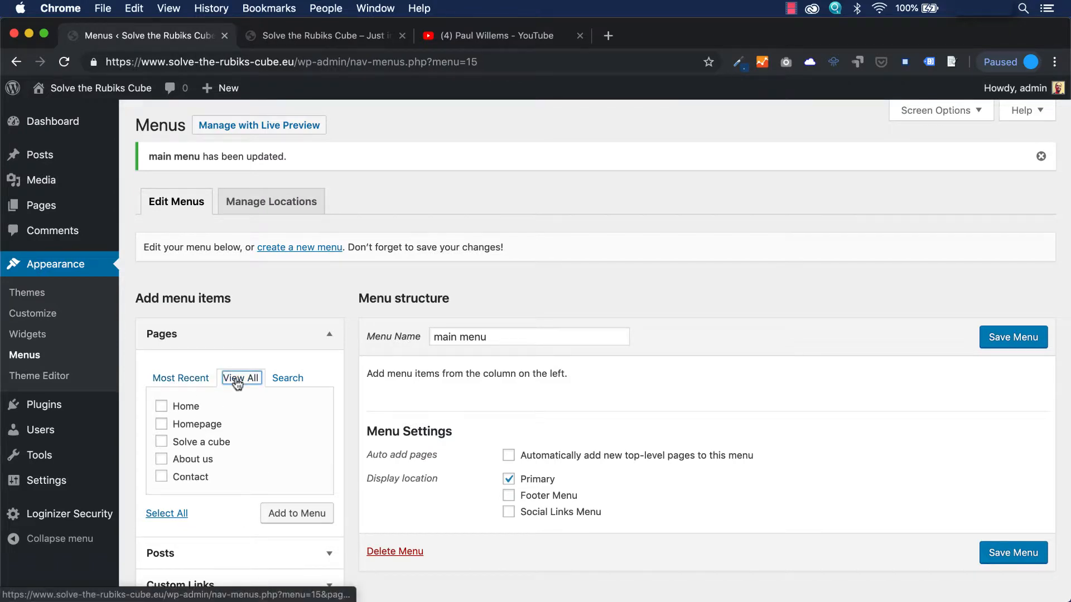
pyautogui.click(302, 380)
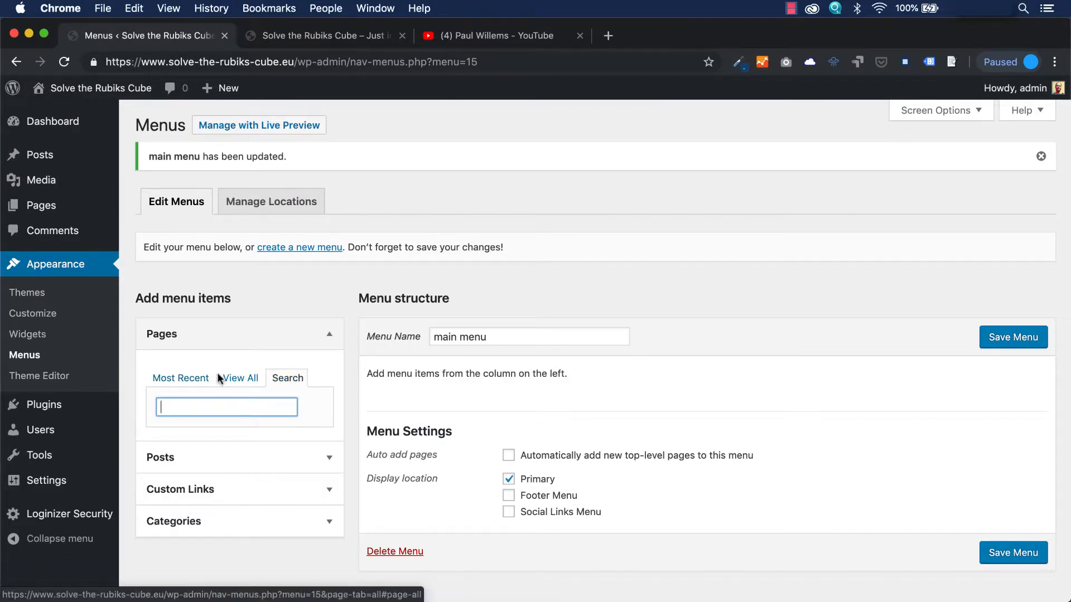
pyautogui.click(183, 378)
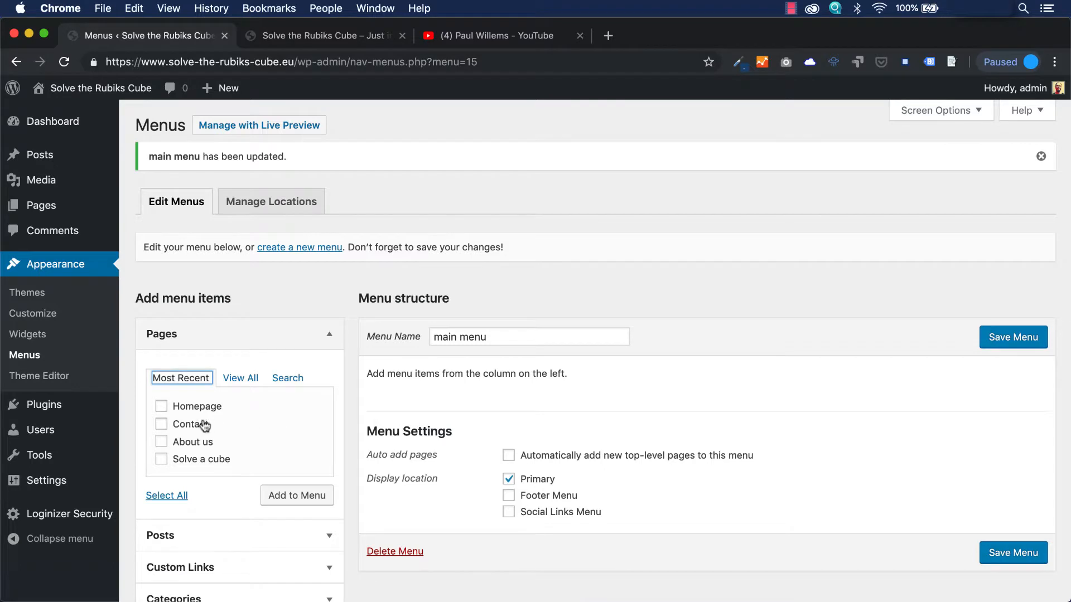
pyautogui.click(161, 407)
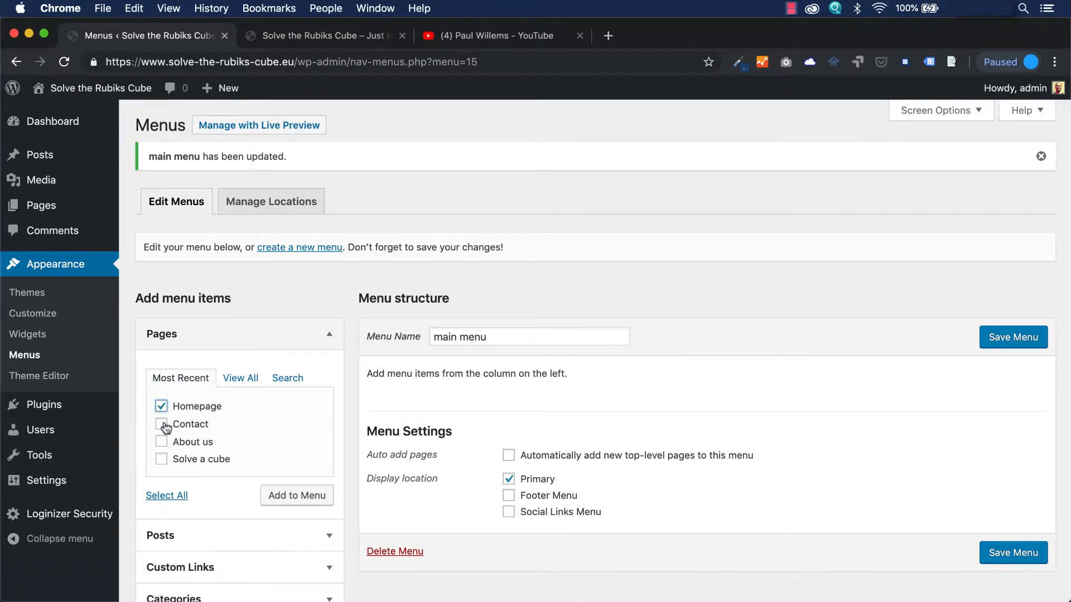
pyautogui.click(161, 425)
pyautogui.click(162, 442)
pyautogui.click(161, 459)
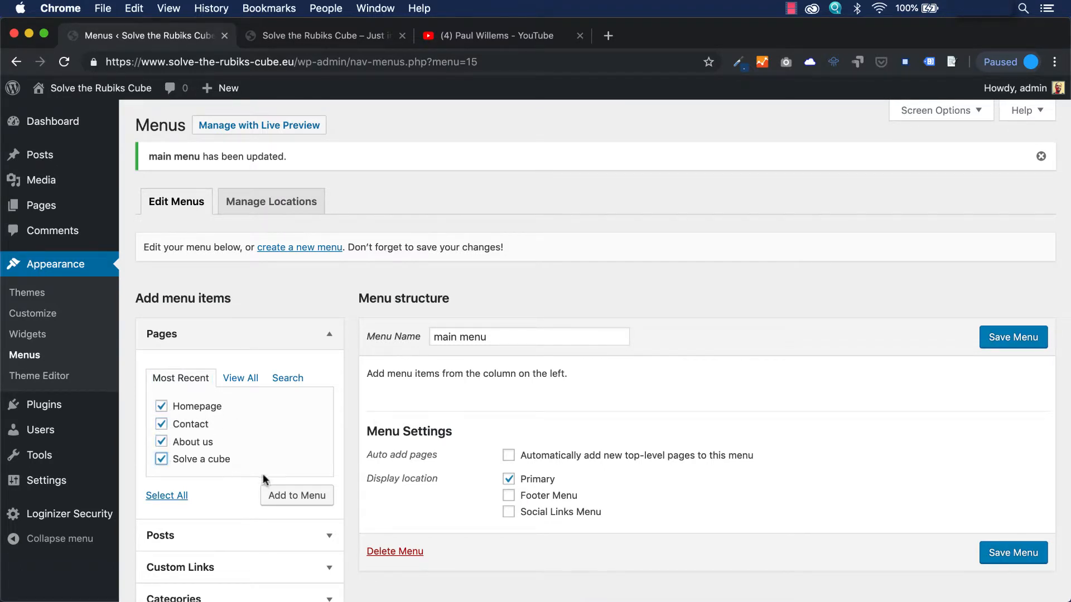
pyautogui.click(299, 500)
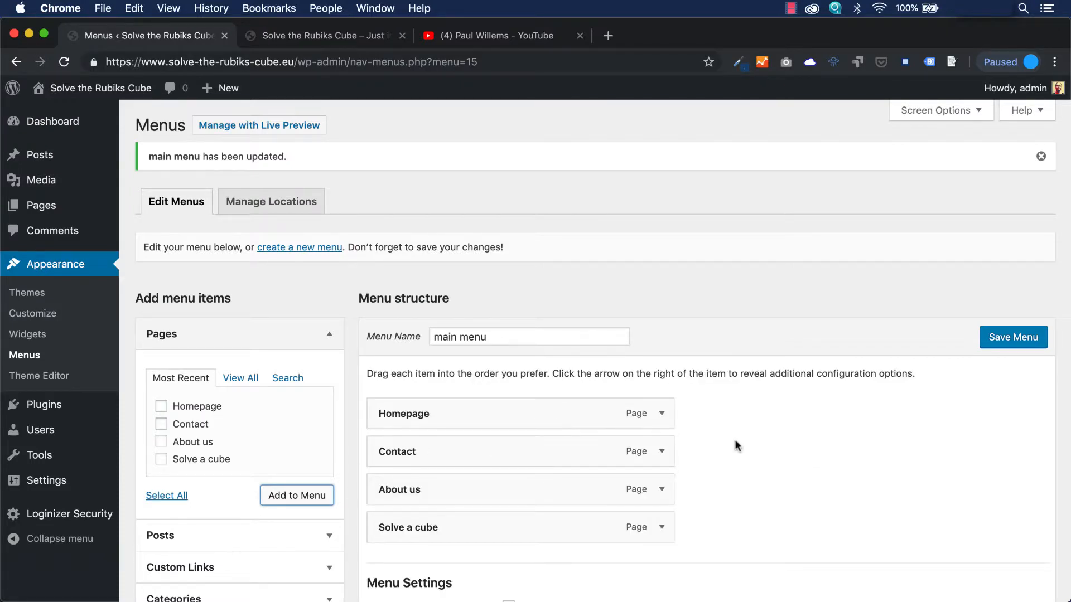
# Reorder the menu items to Homepage, Solve a cube, About us, Contact and save the menu.
pyautogui.scroll(-3, 734, 443)
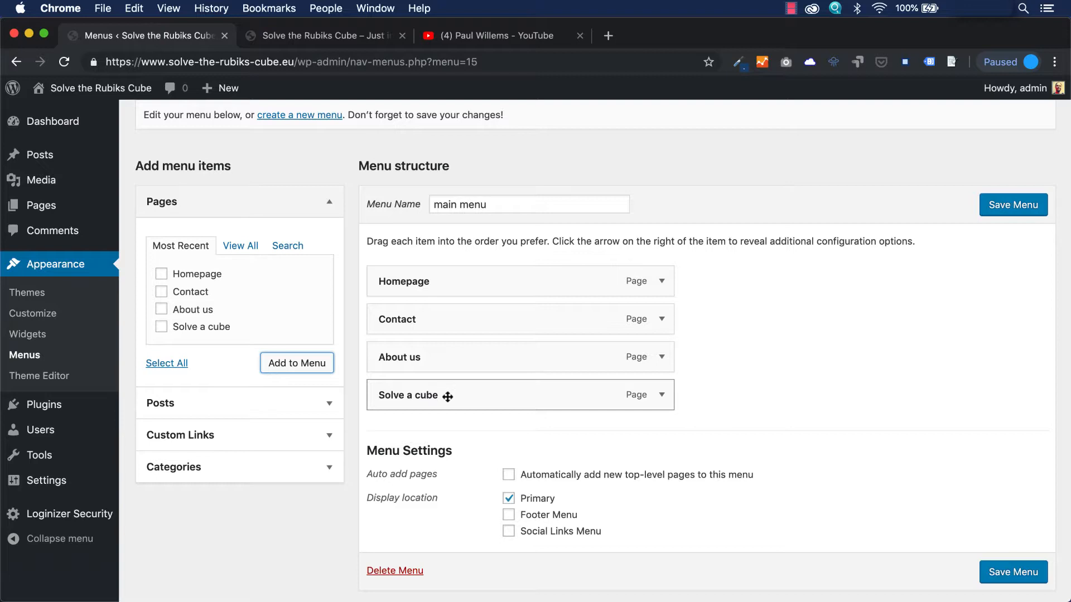
pyautogui.moveTo(448, 397); pyautogui.dragTo(452, 318)
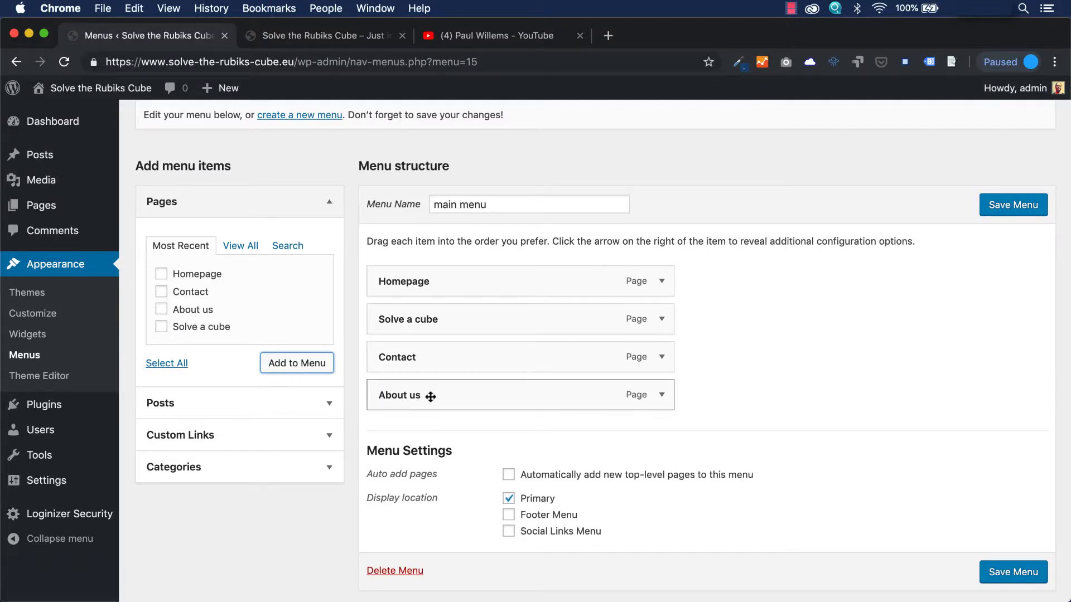
pyautogui.moveTo(430, 396); pyautogui.dragTo(438, 355)
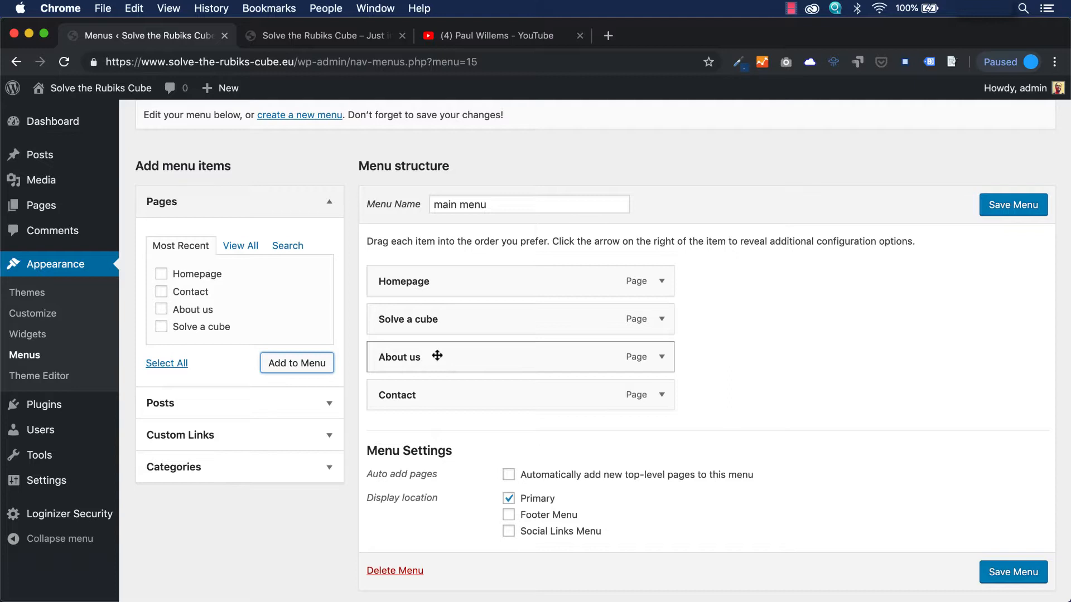
pyautogui.click(1015, 210)
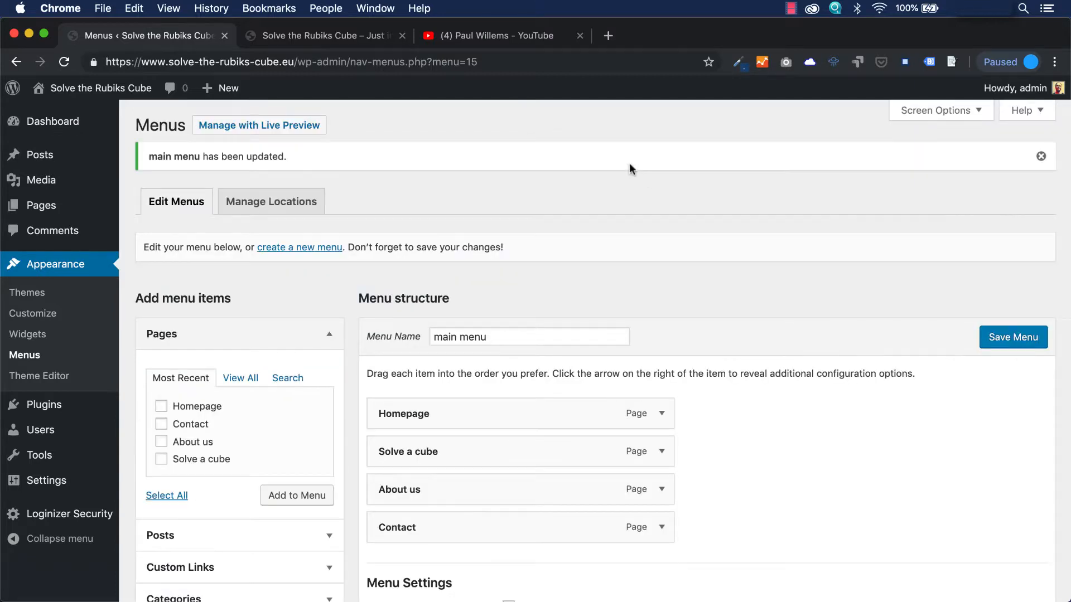
# Reload the public site and check the new navigation by visiting the Contact, About us and Homepage pages.
pyautogui.click(347, 39)
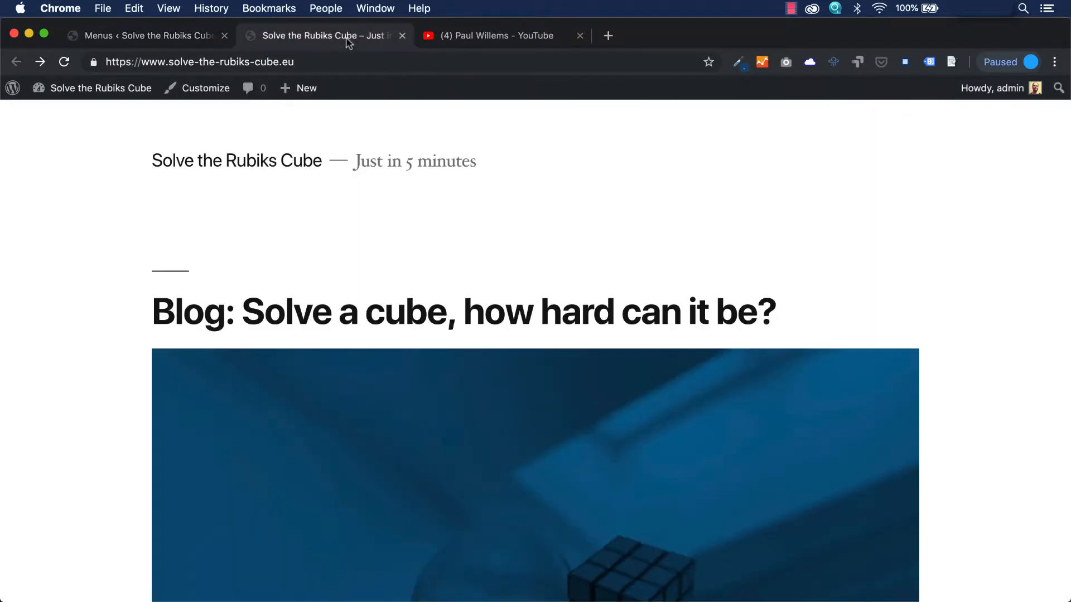
pyautogui.click(64, 63)
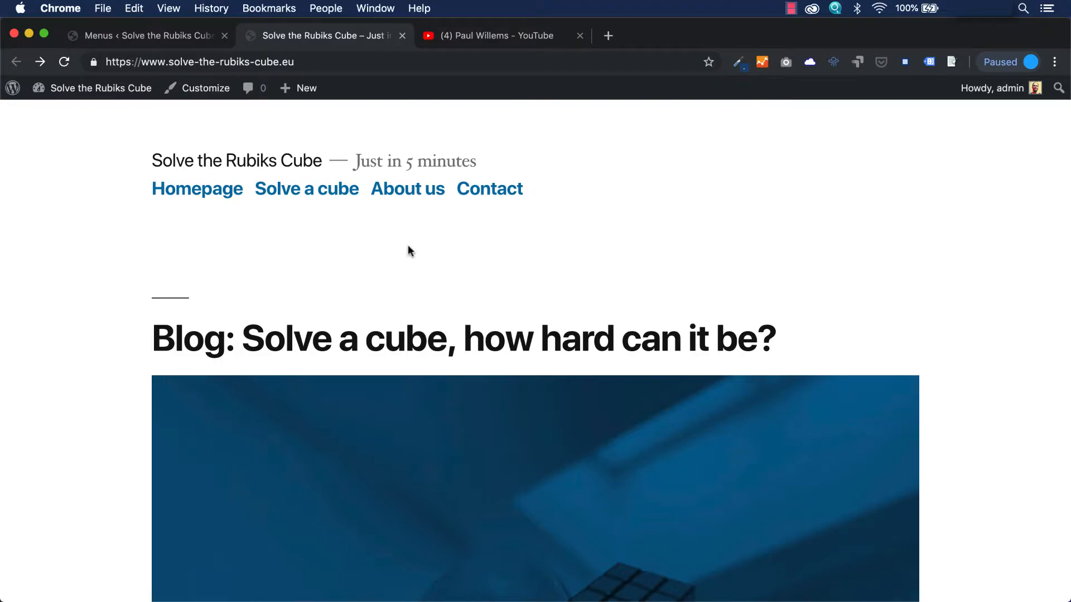
pyautogui.scroll(-10, 408, 246)
pyautogui.scroll(10, 408, 249)
pyautogui.click(494, 193)
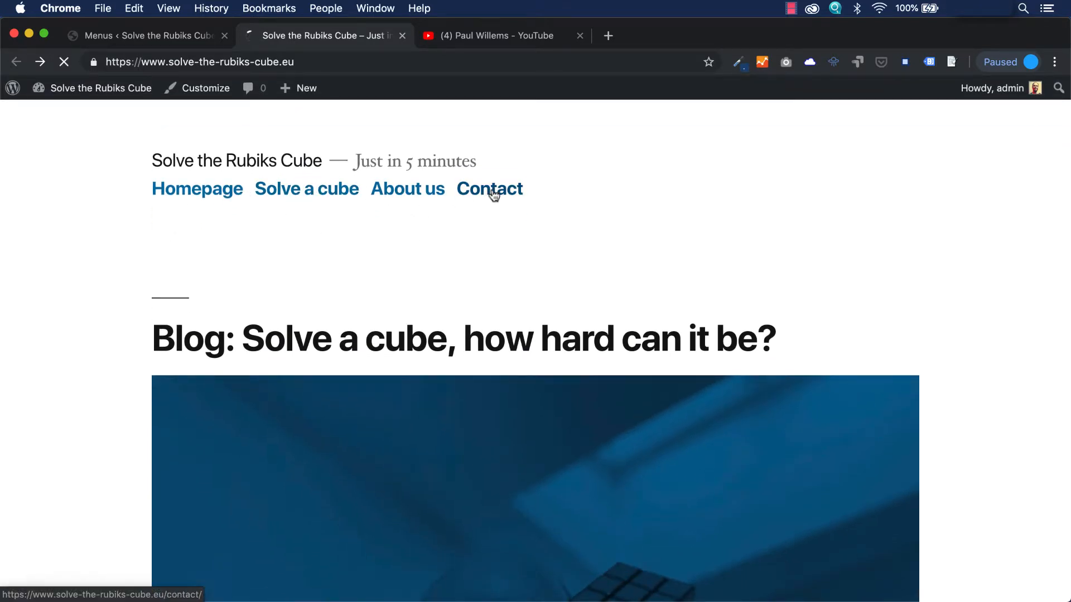
pyautogui.scroll(-20, 493, 193)
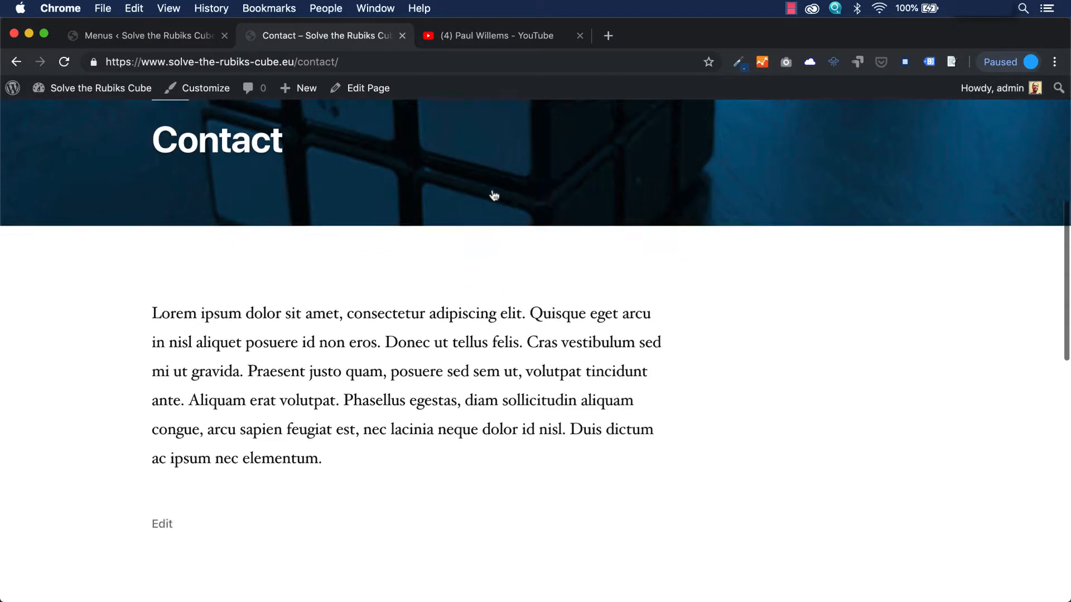
pyautogui.scroll(15, 494, 192)
pyautogui.scroll(3, 492, 194)
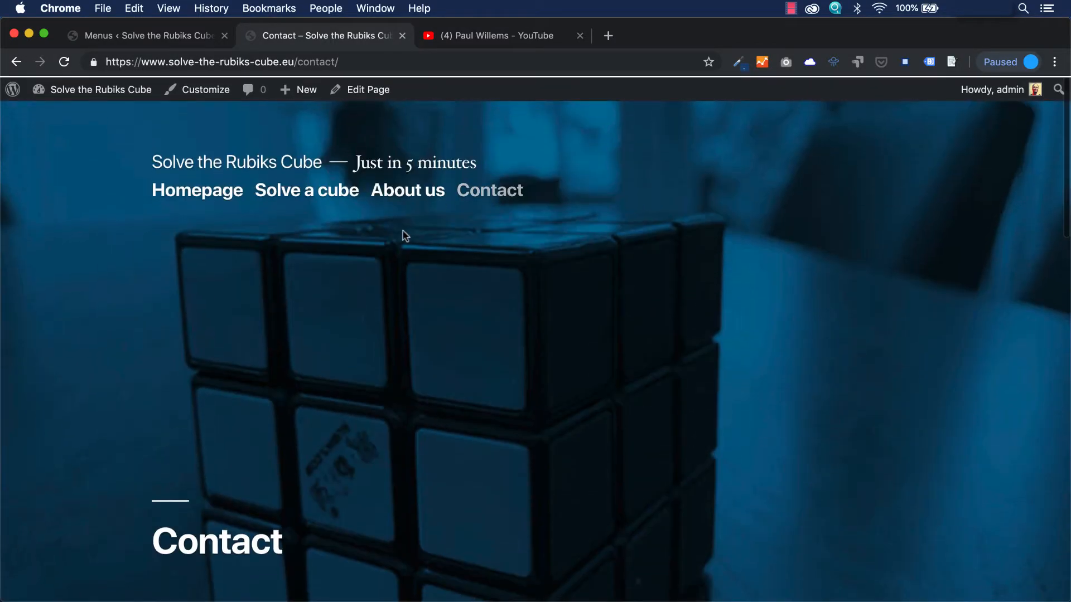
pyautogui.click(419, 189)
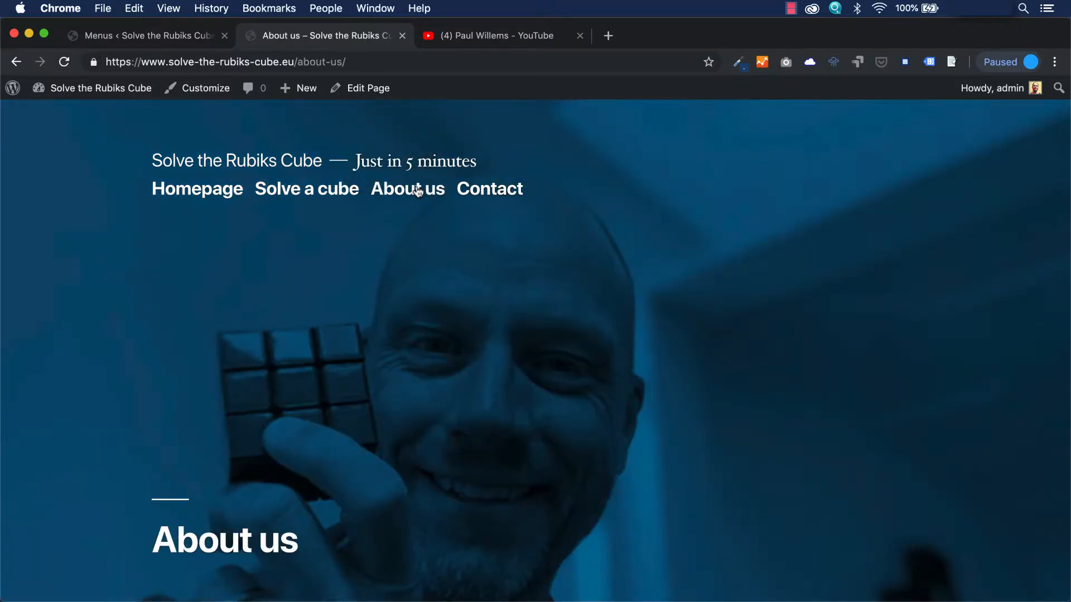
pyautogui.scroll(-3, 796, 296)
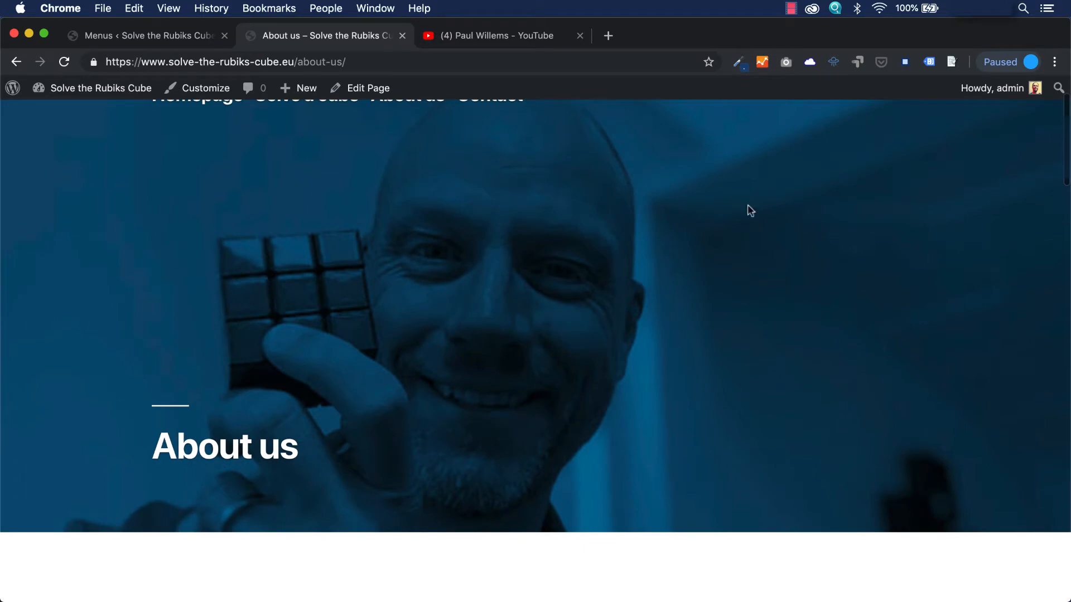
pyautogui.scroll(3, 641, 318)
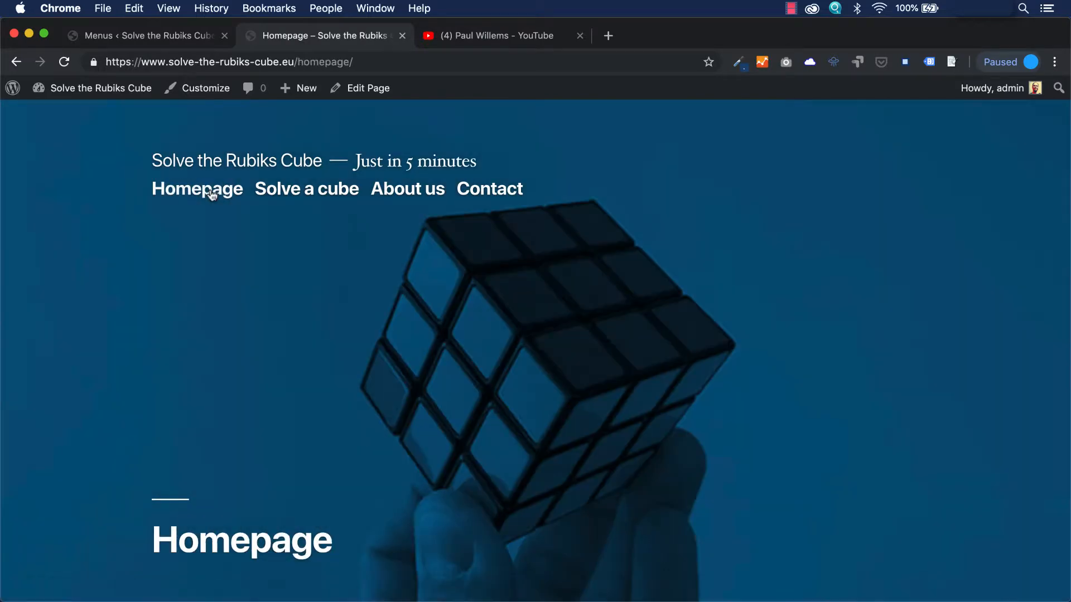
# Compare the main menu's structure in the WordPress admin with the navigation shown on the public site.
pyautogui.click(150, 36)
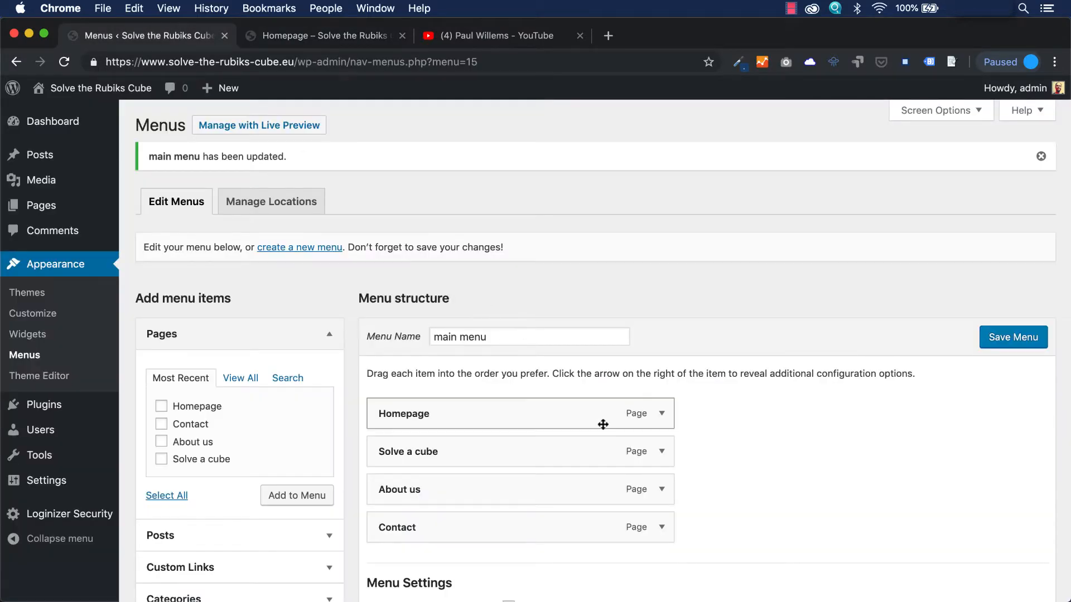
pyautogui.scroll(-3, 602, 424)
pyautogui.scroll(5, 603, 424)
pyautogui.click(328, 35)
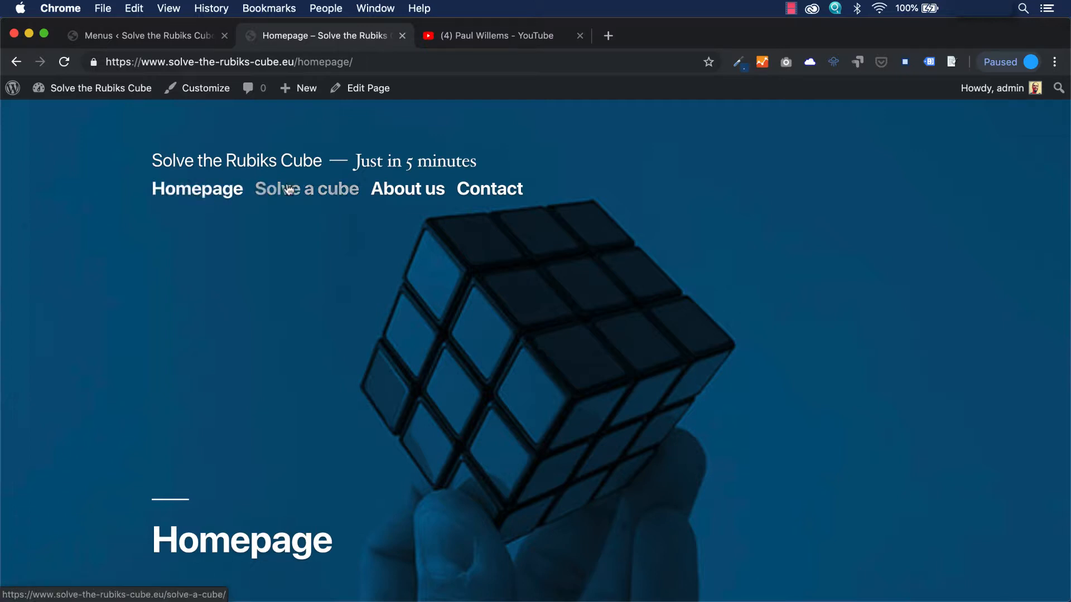
# Change the Homepage menu item's navigation label to "Home" and save the main menu.
pyautogui.click(174, 37)
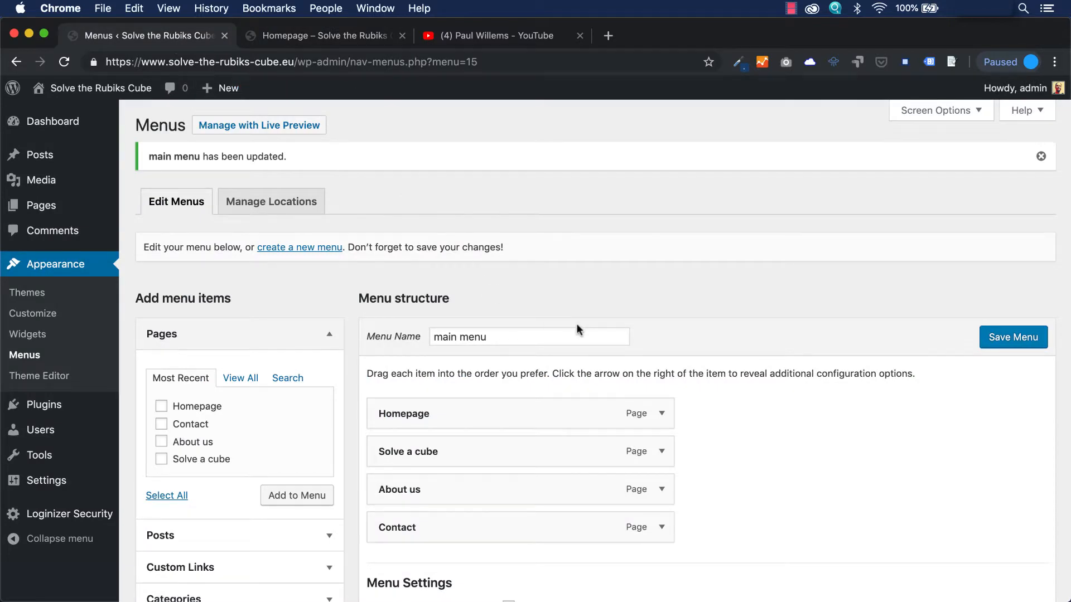
pyautogui.scroll(-3, 716, 403)
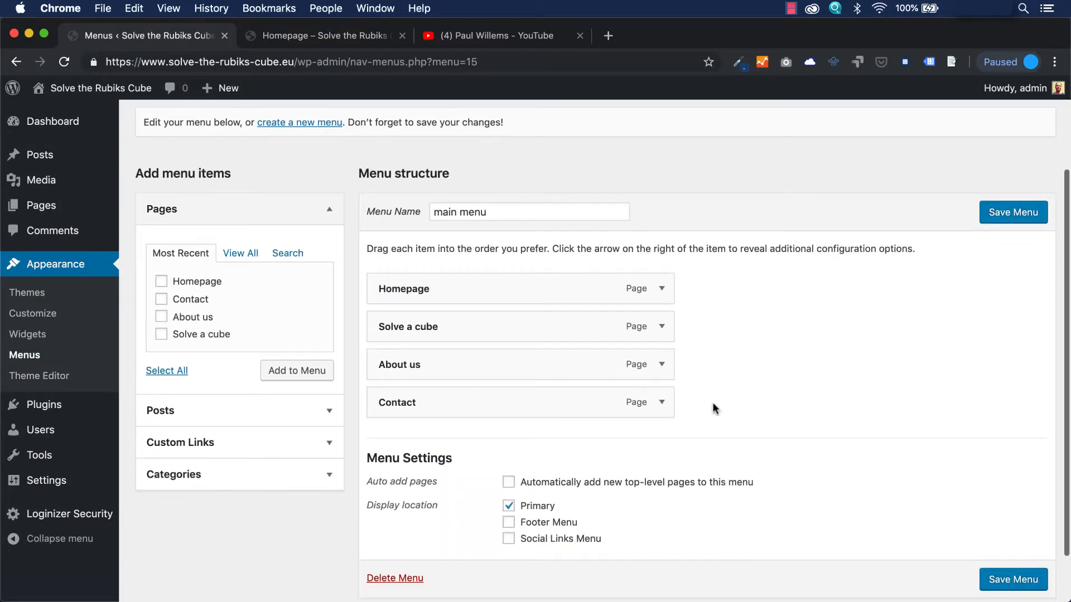
pyautogui.click(662, 290)
pyautogui.scroll(-2, 662, 294)
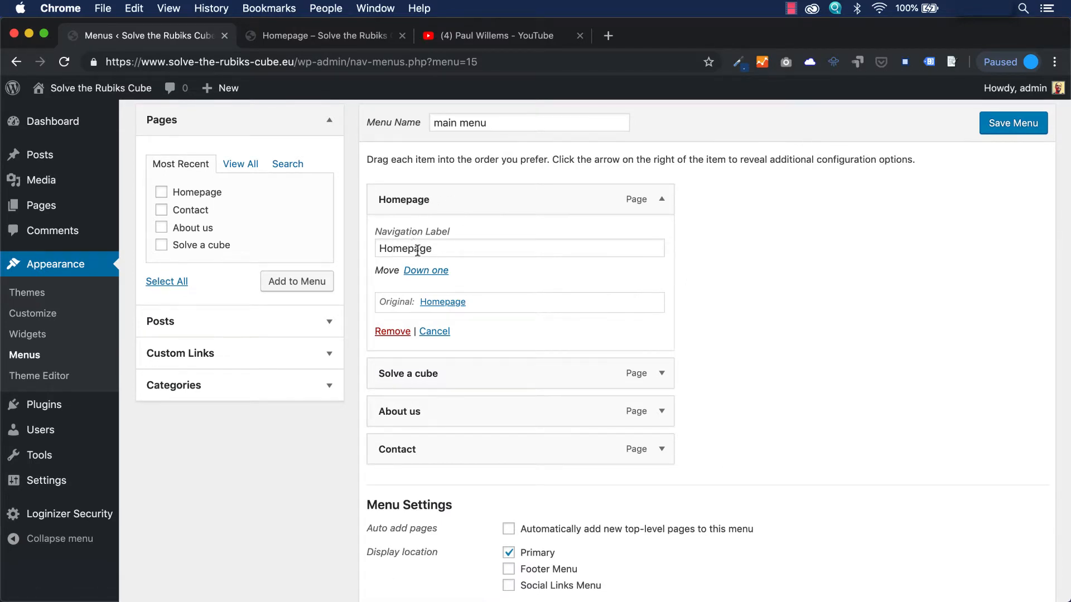
pyautogui.click(437, 250)
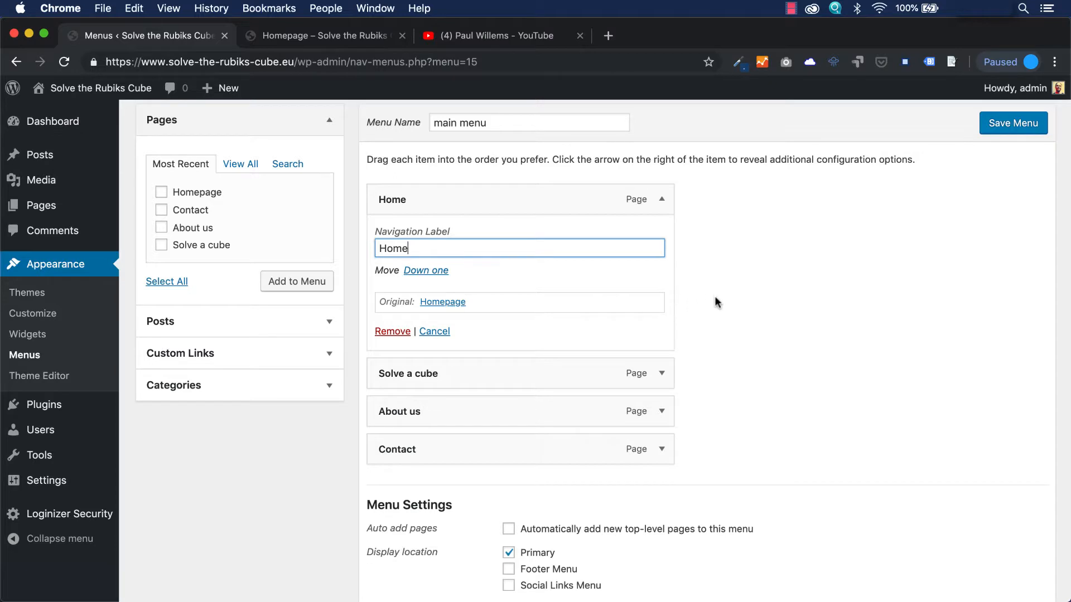
pyautogui.rightClick(732, 266)
pyautogui.click(734, 221)
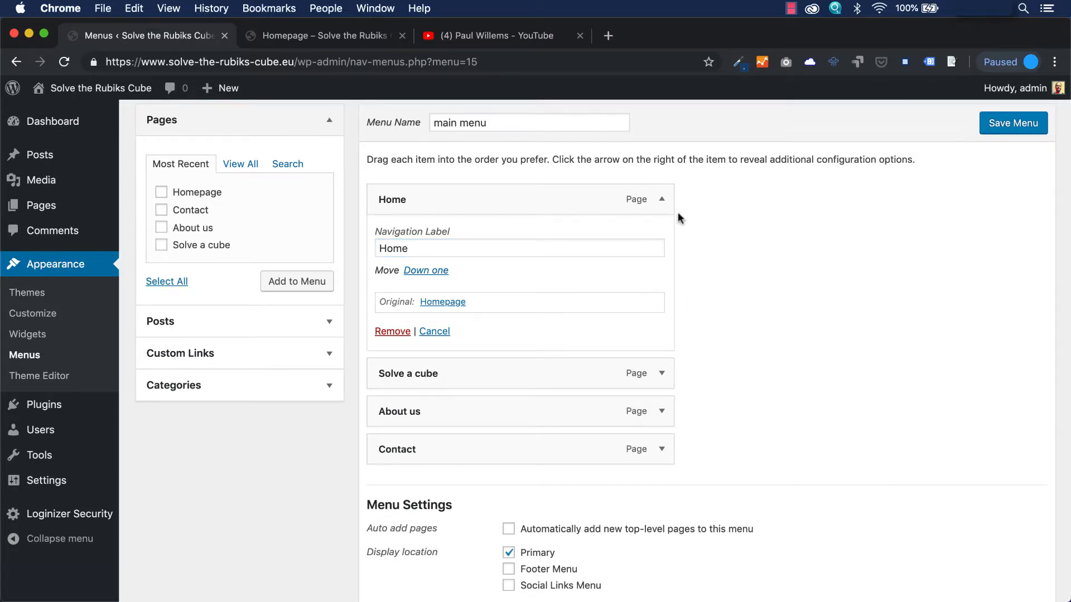
pyautogui.scroll(-4, 735, 240)
pyautogui.scroll(5, 735, 240)
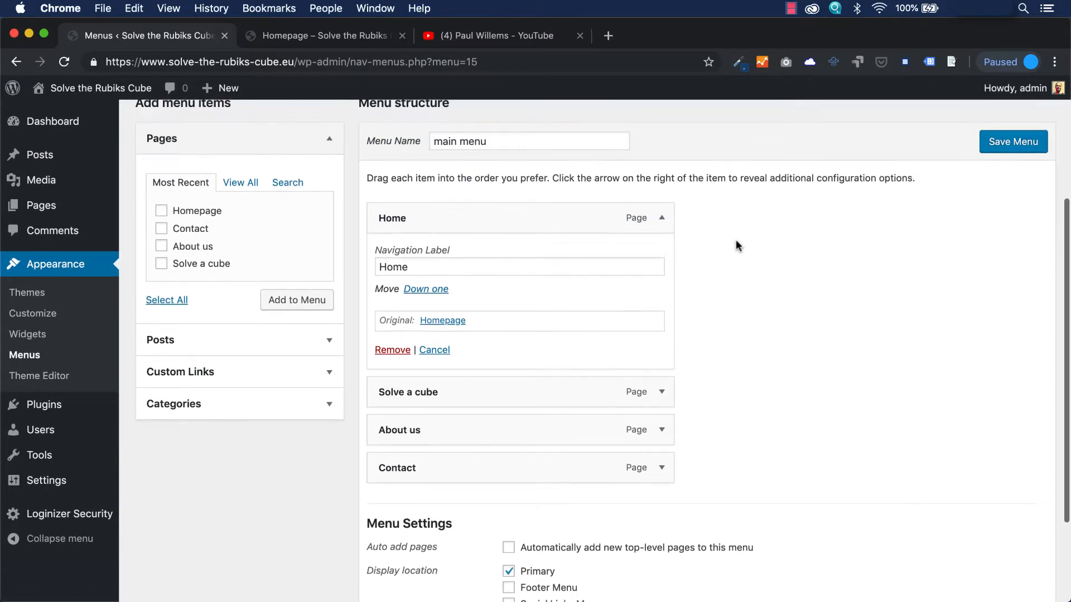
pyautogui.click(1013, 146)
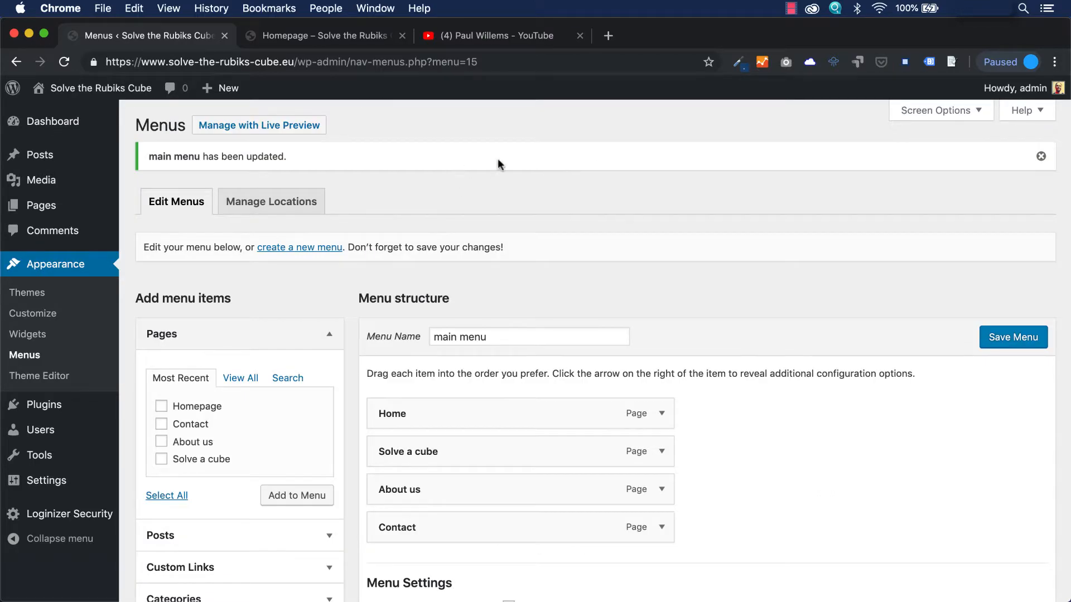
# Search Google for "rubic's cube" in a new browser tab.
pyautogui.scroll(-3, 498, 161)
pyautogui.click(361, 39)
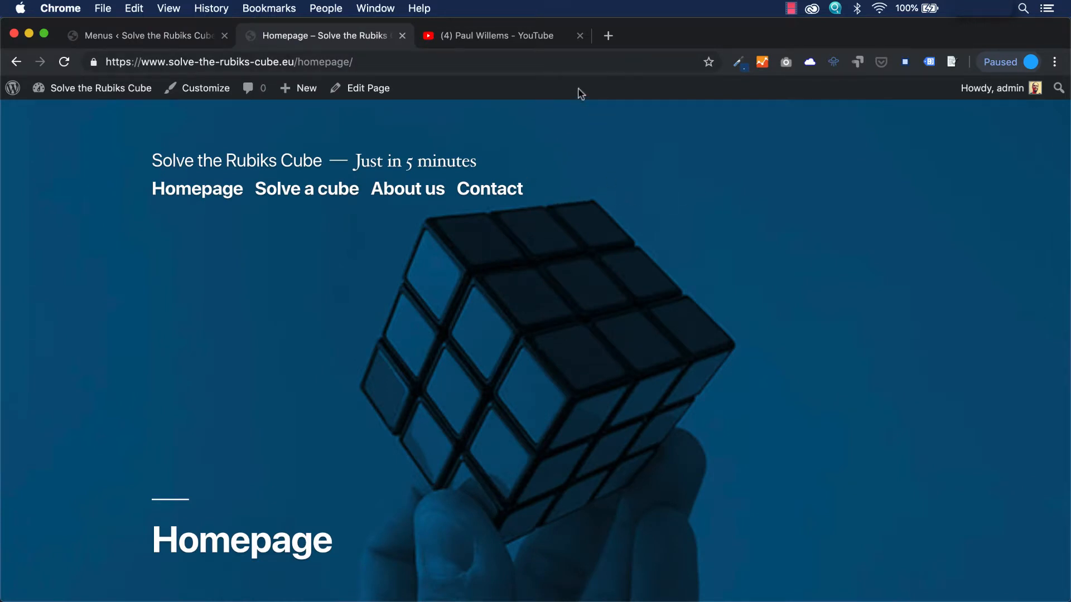
pyautogui.click(608, 35)
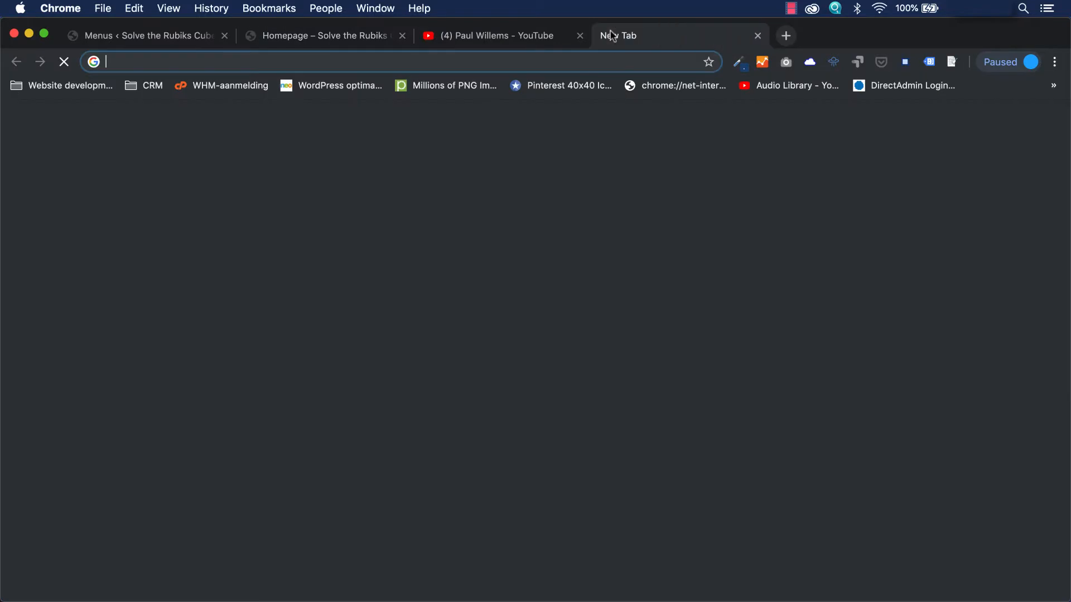
pyautogui.click(467, 328)
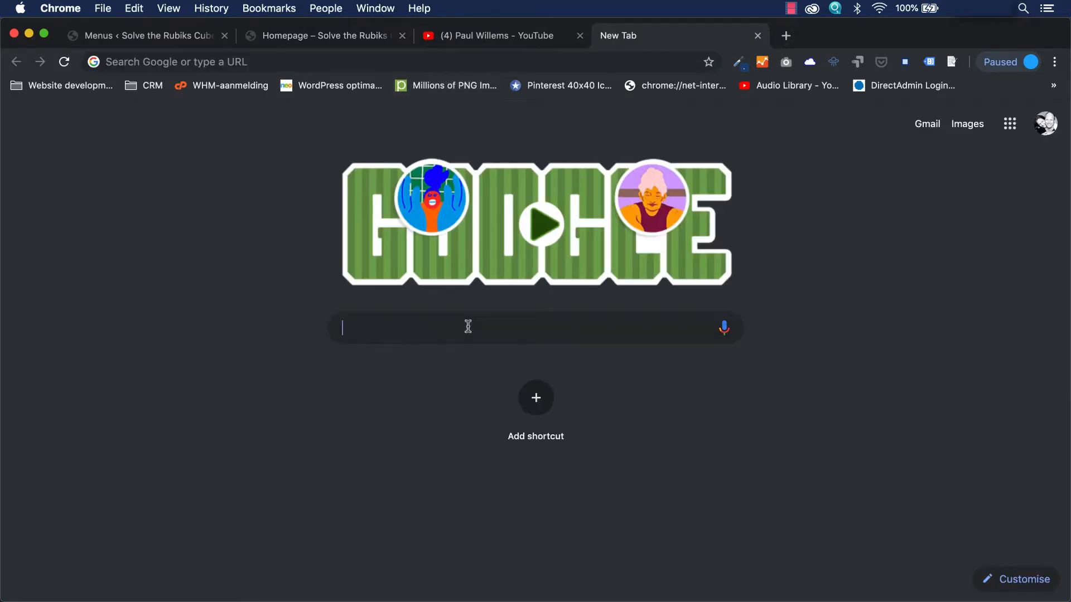
pyautogui.write('rubic')
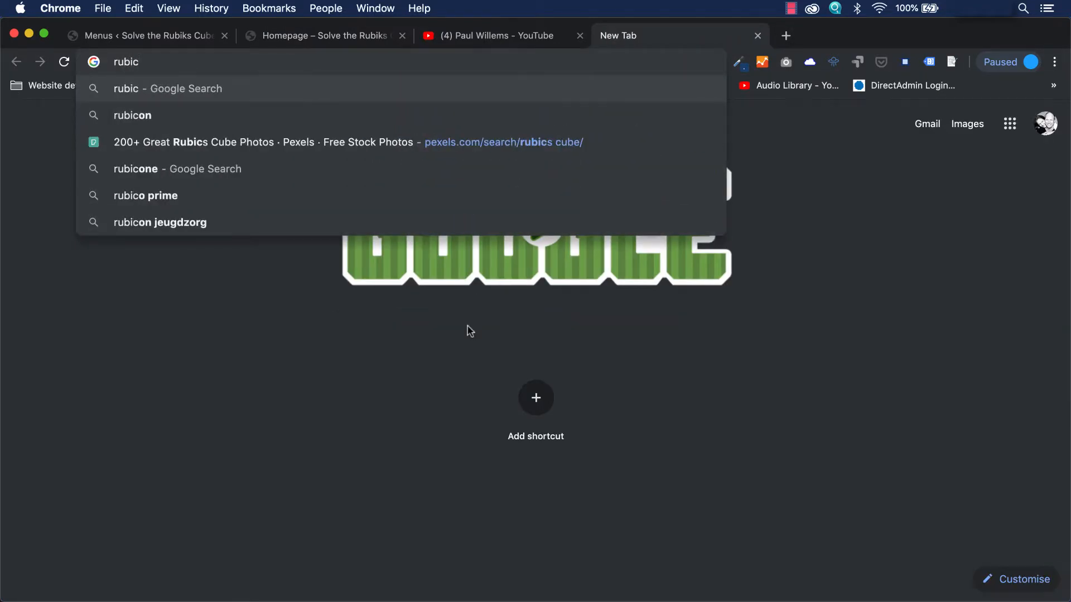
pyautogui.write("'s cube")
pyautogui.press('Return')
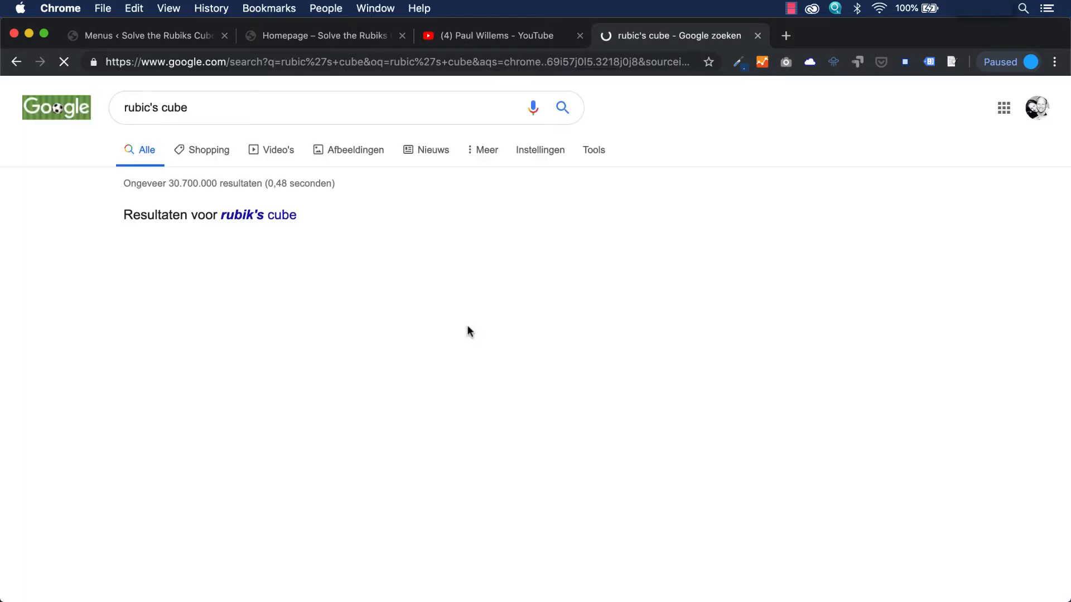
# Open the Rubik's America website from the search results and copy its web address.
pyautogui.scroll(-10, 669, 323)
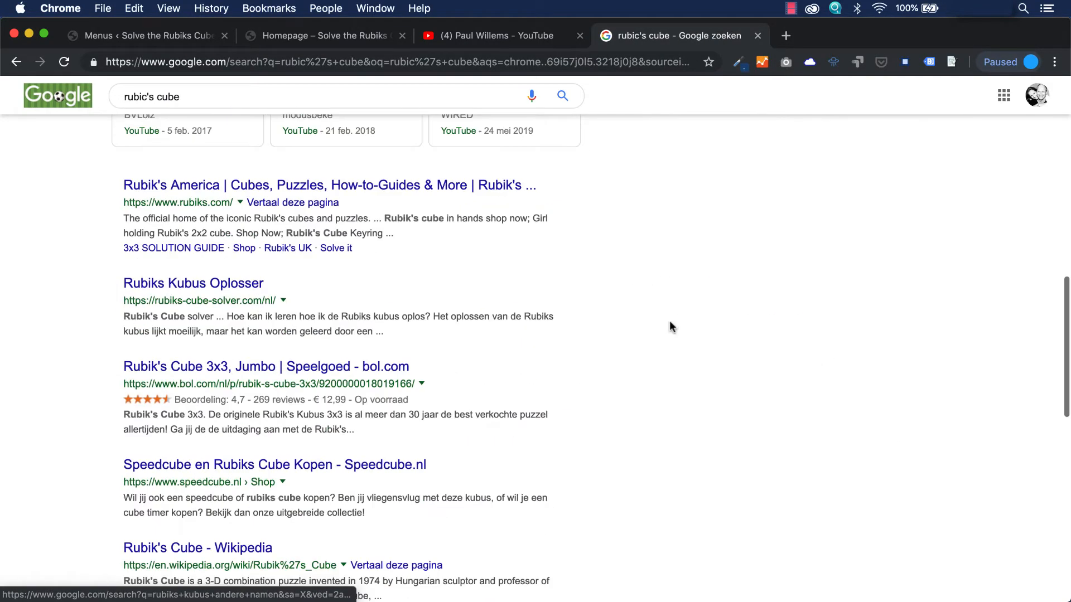
pyautogui.click(217, 187)
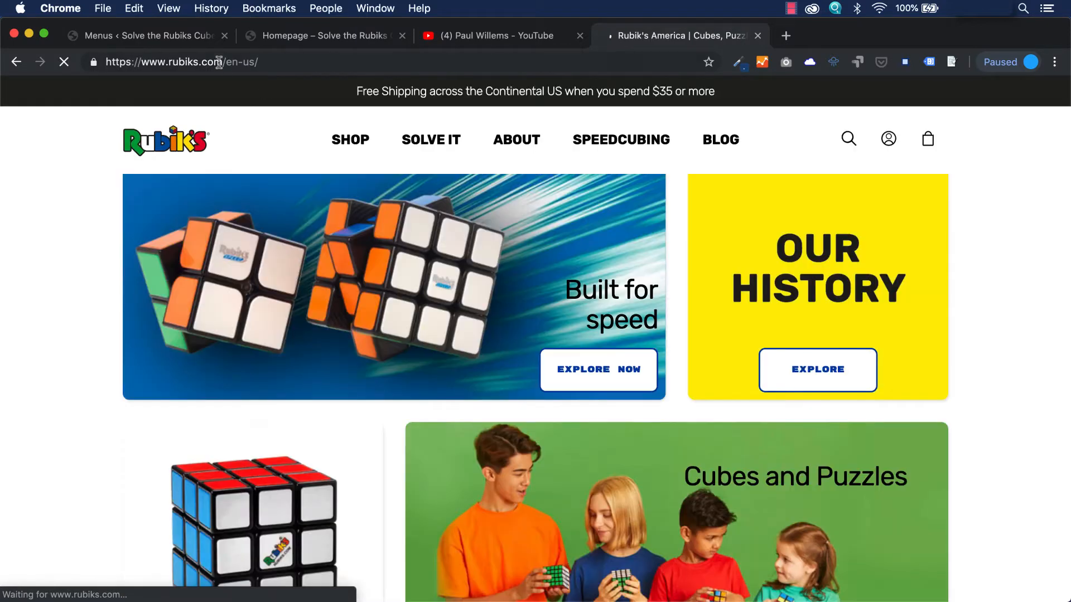
pyautogui.click(217, 61)
pyautogui.press('super+c')
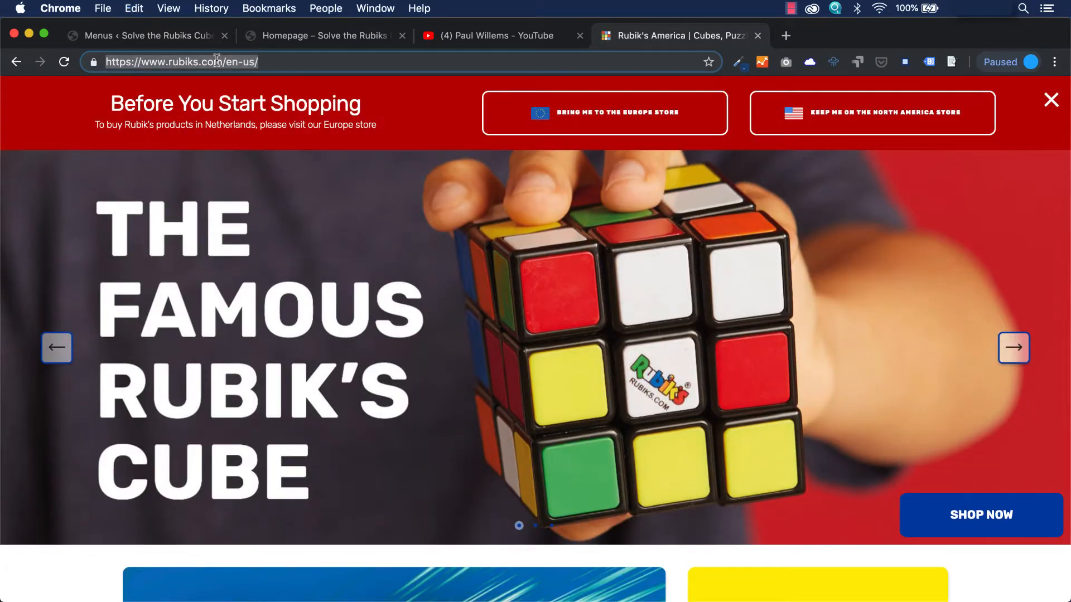
pyautogui.click(161, 35)
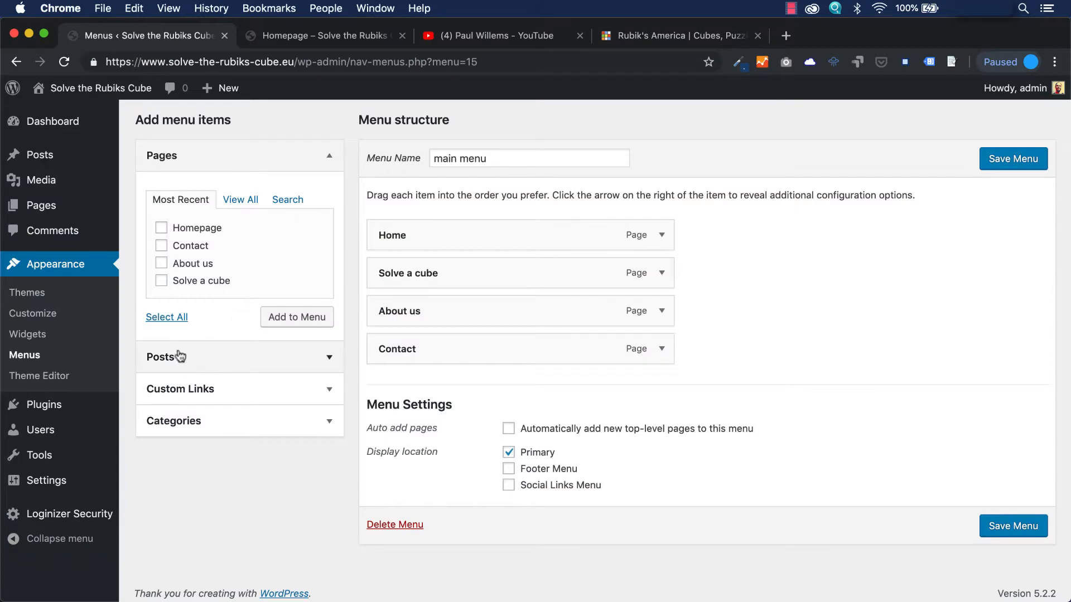
pyautogui.click(329, 357)
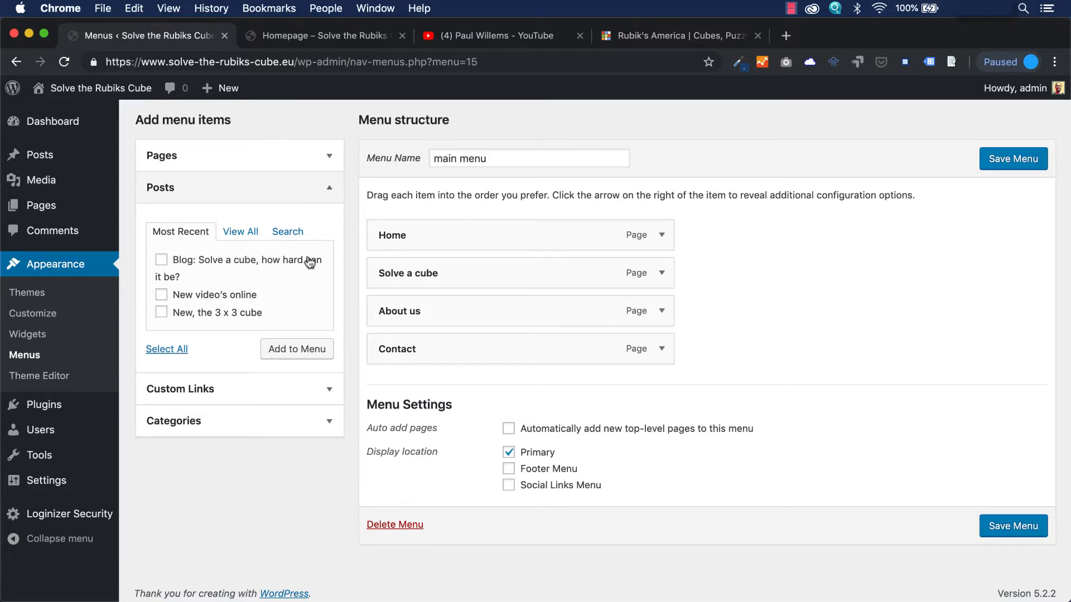
pyautogui.click(329, 389)
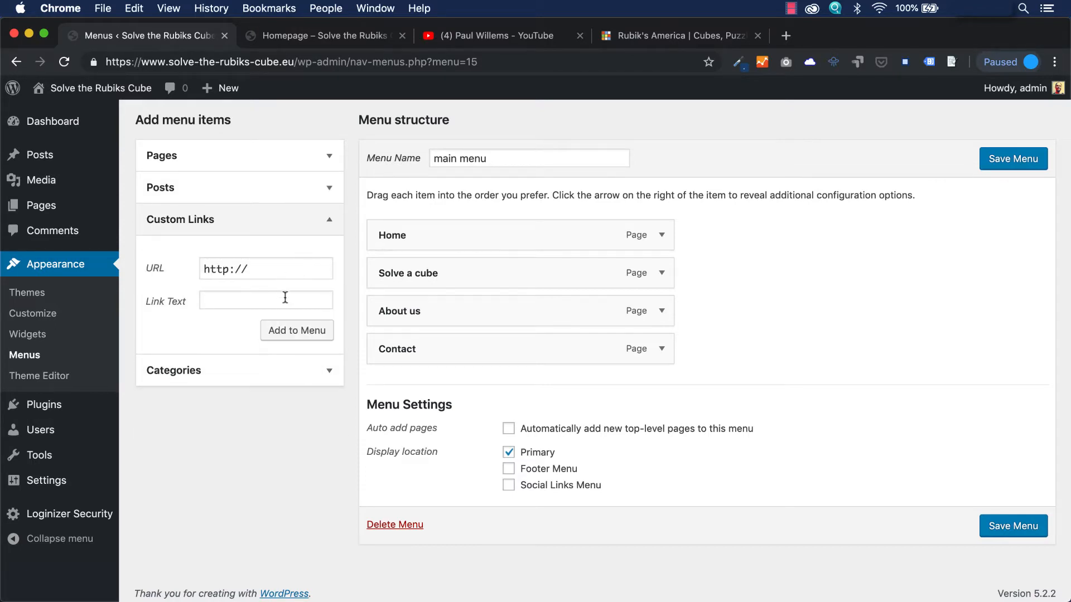
pyautogui.click(284, 272)
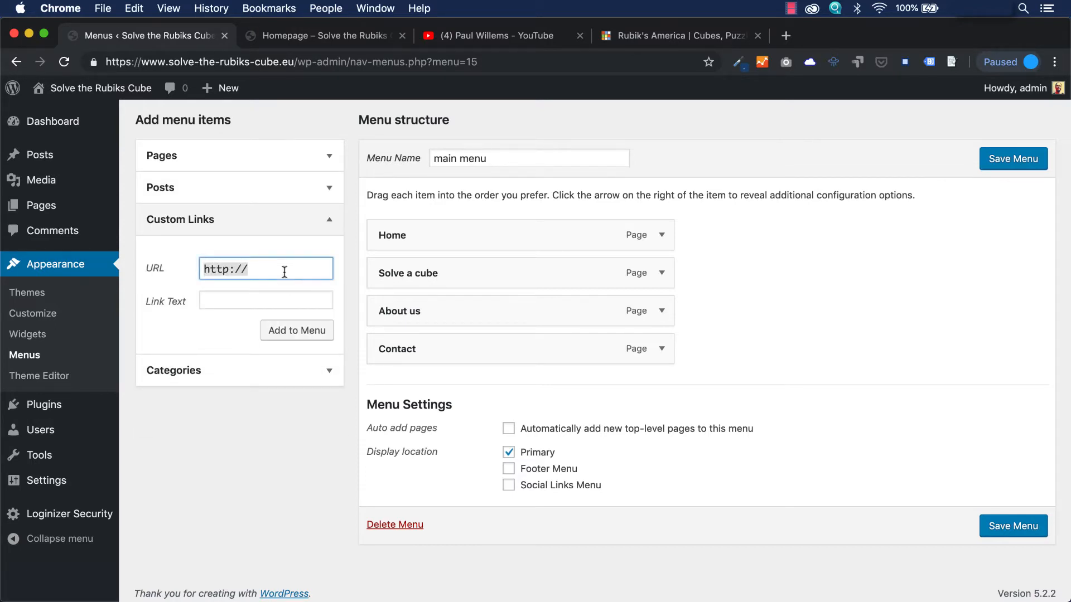
pyautogui.press('super+v')
pyautogui.click(271, 297)
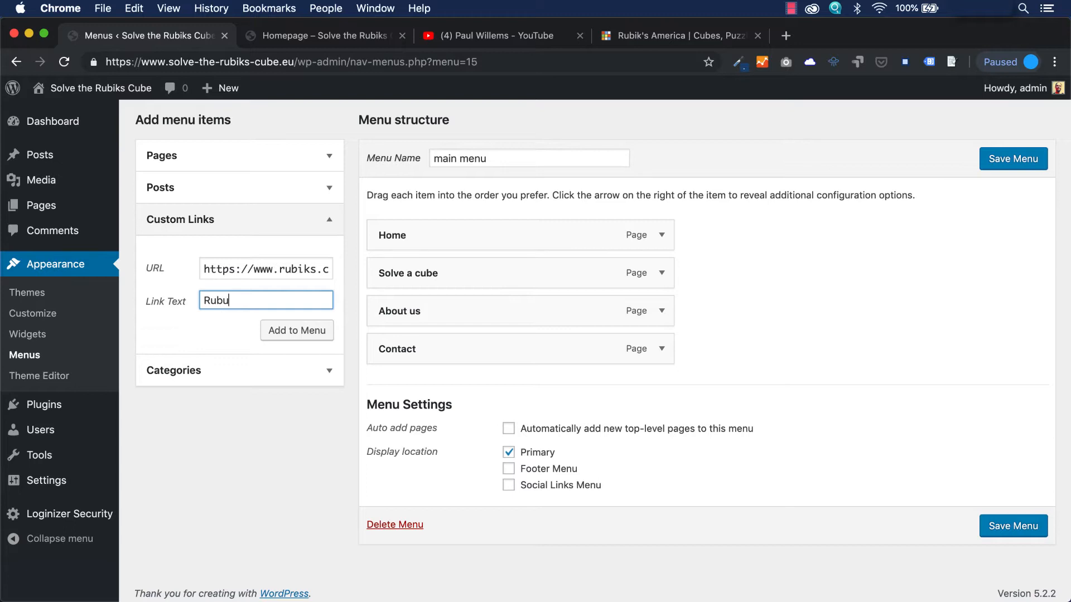
pyautogui.write("Rubuk's ")
pyautogui.write('Official')
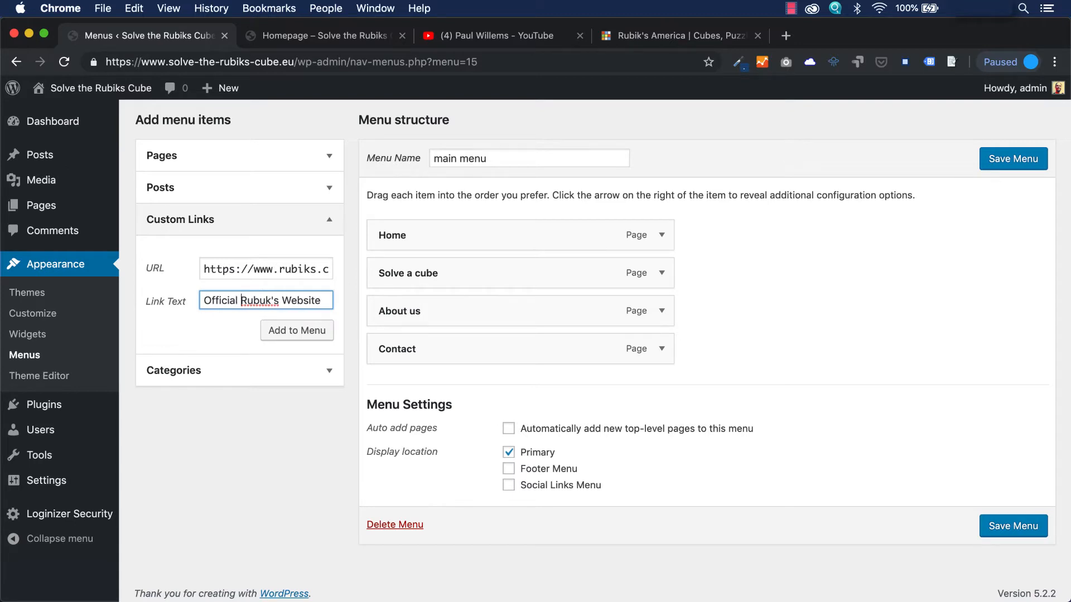
pyautogui.click(298, 332)
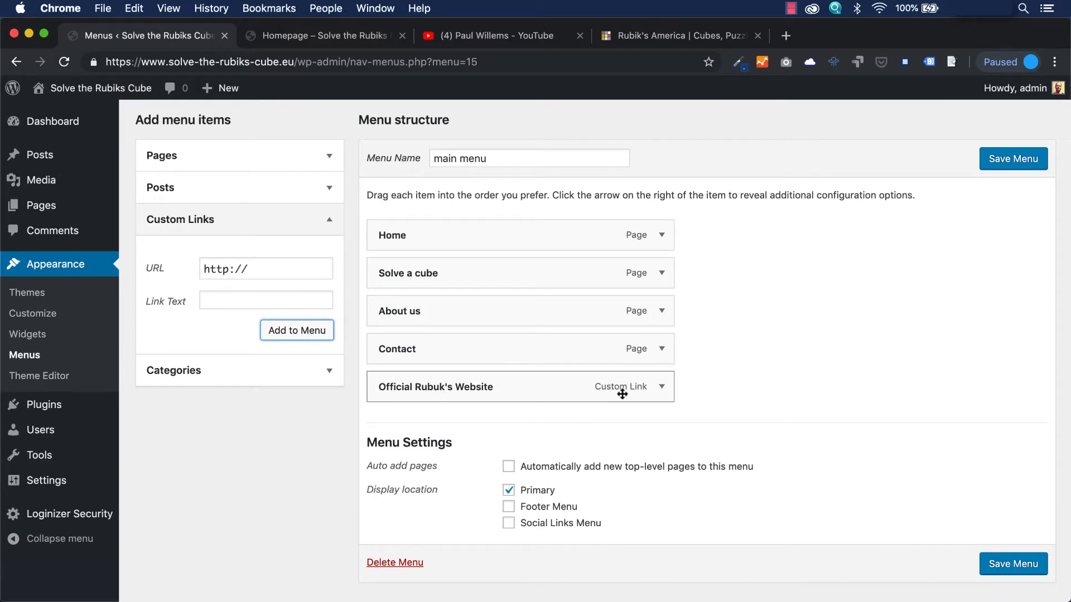
pyautogui.click(1028, 162)
# Reload the public homepage, test the Official Rubuk's Website link, and return to the homepage.
pyautogui.click(354, 35)
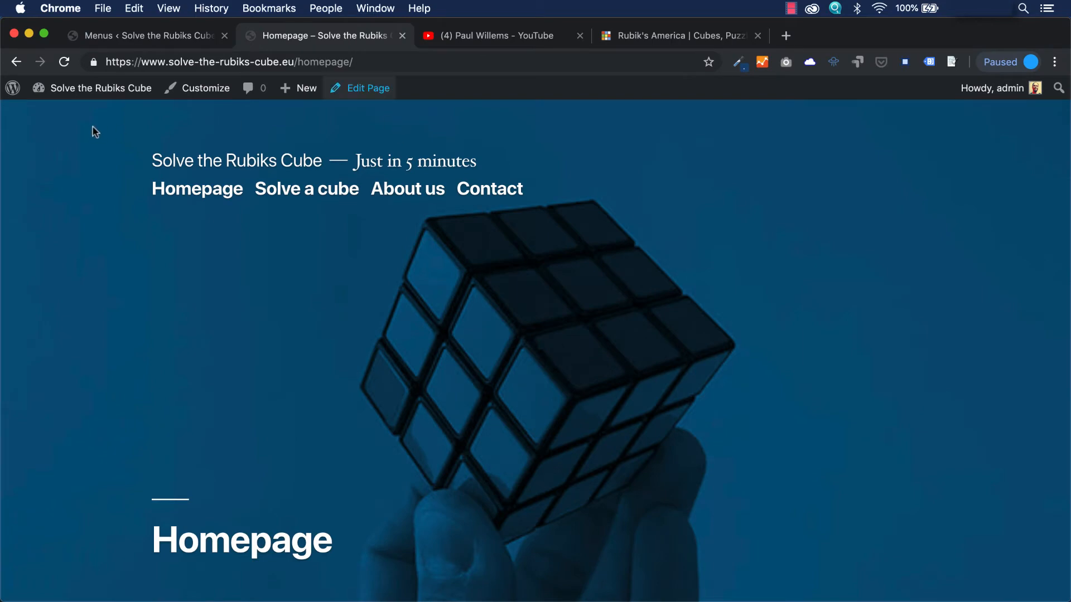
pyautogui.click(65, 63)
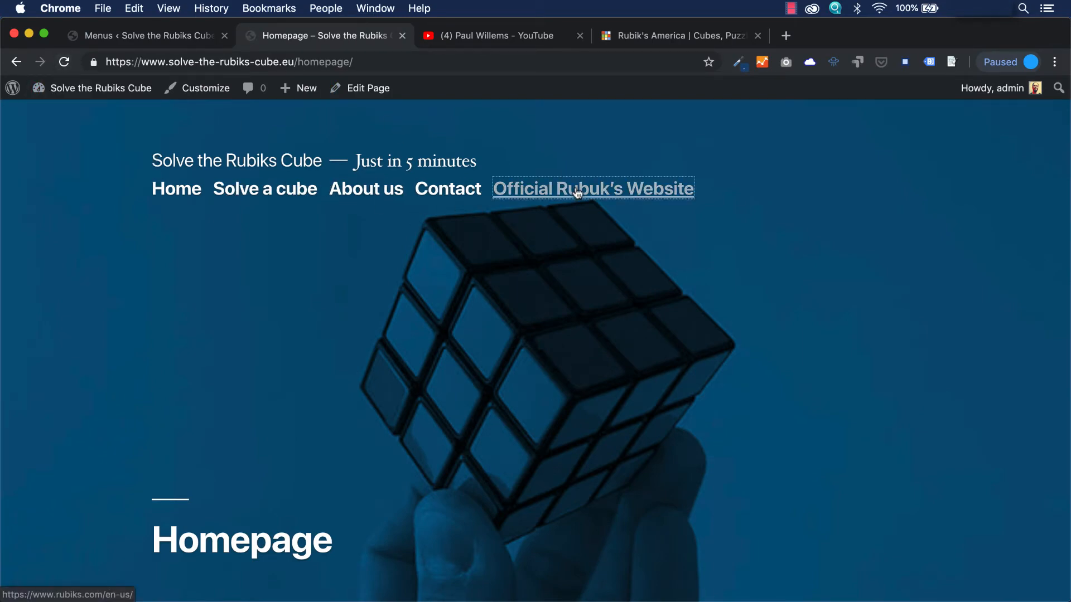
pyautogui.click(576, 190)
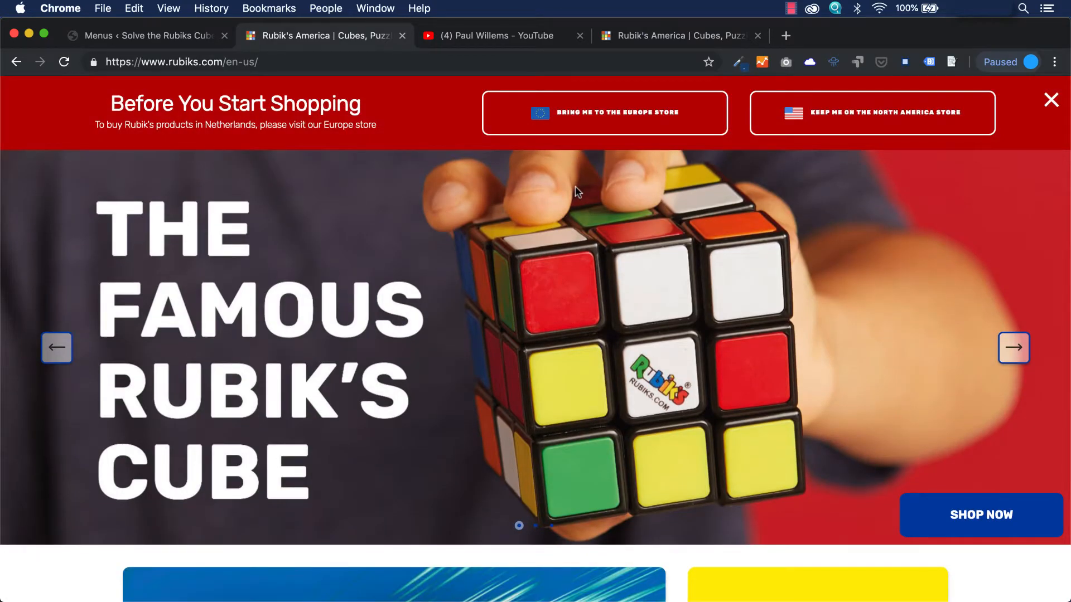
pyautogui.click(17, 61)
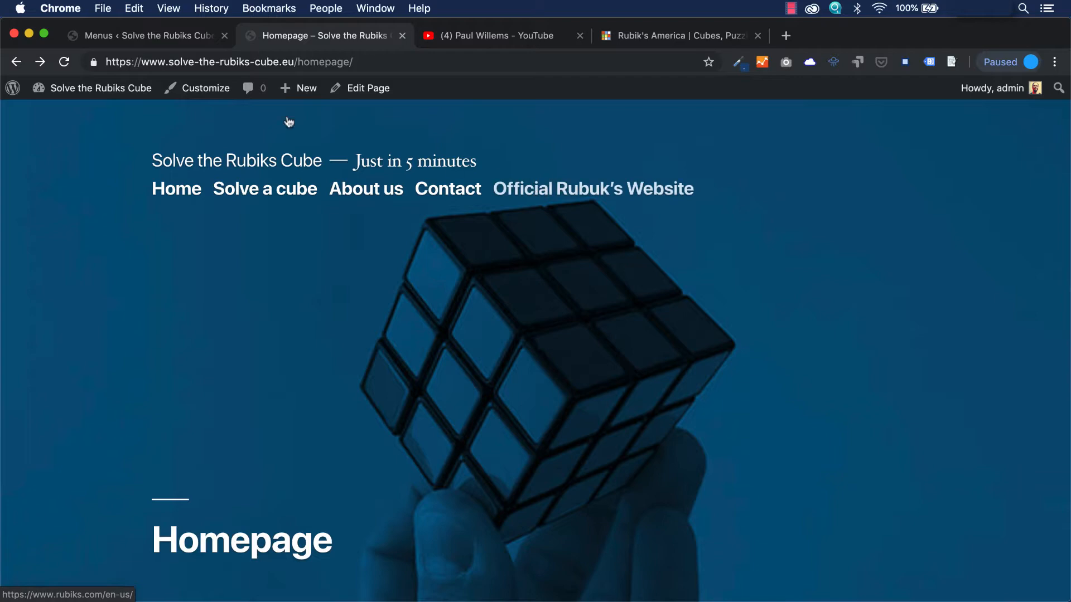
# Expand the Official Rubuk's Website menu item and enable the Link Target advanced menu property.
pyautogui.click(167, 36)
pyautogui.scroll(-4, 593, 313)
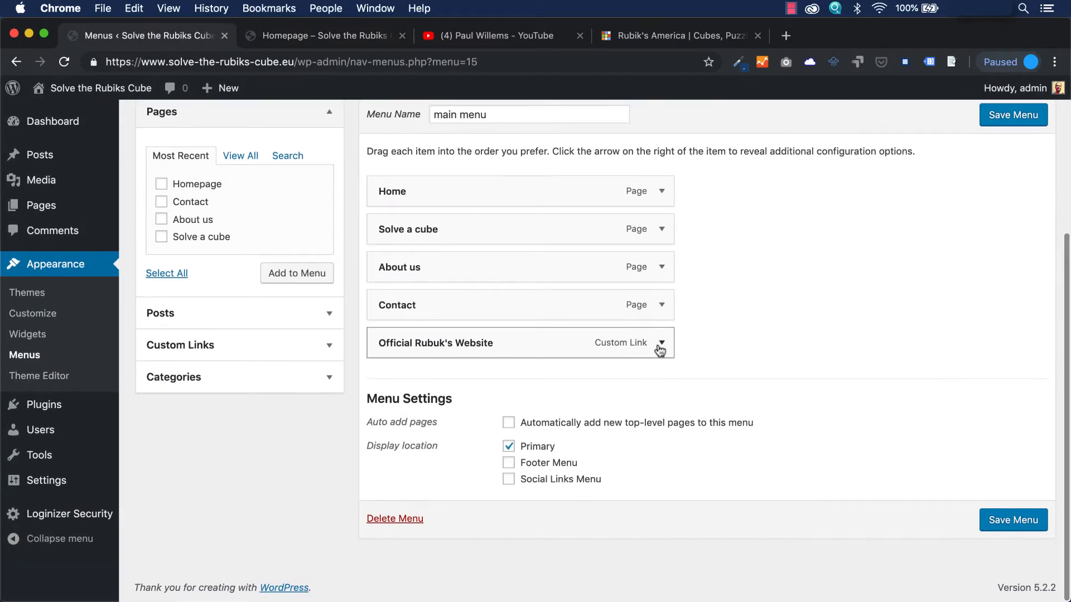
pyautogui.click(661, 340)
pyautogui.scroll(-3, 658, 345)
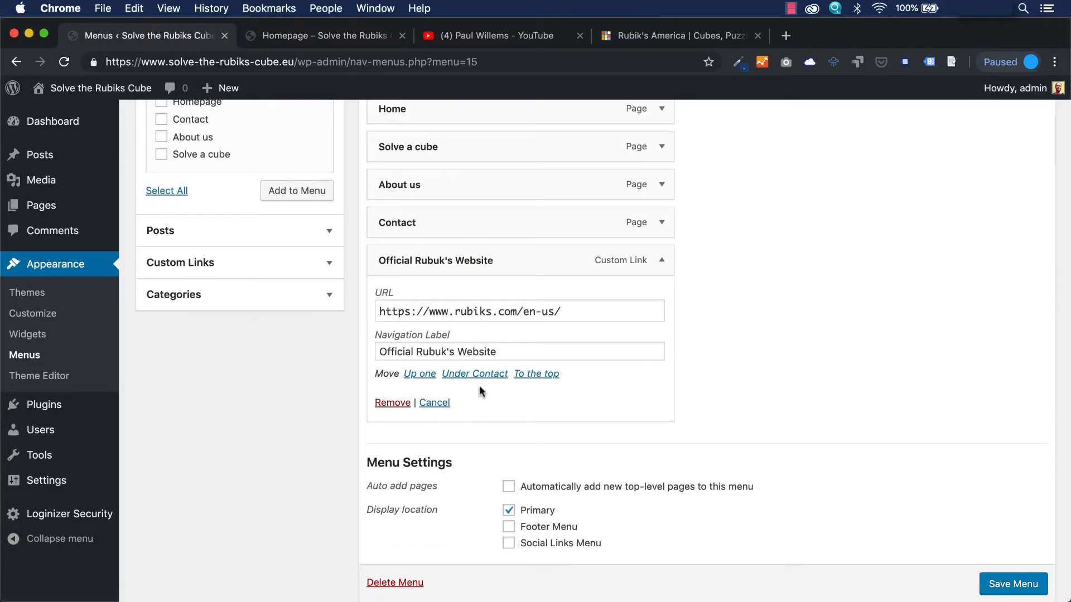
pyautogui.scroll(10, 701, 417)
pyautogui.scroll(-12, 701, 417)
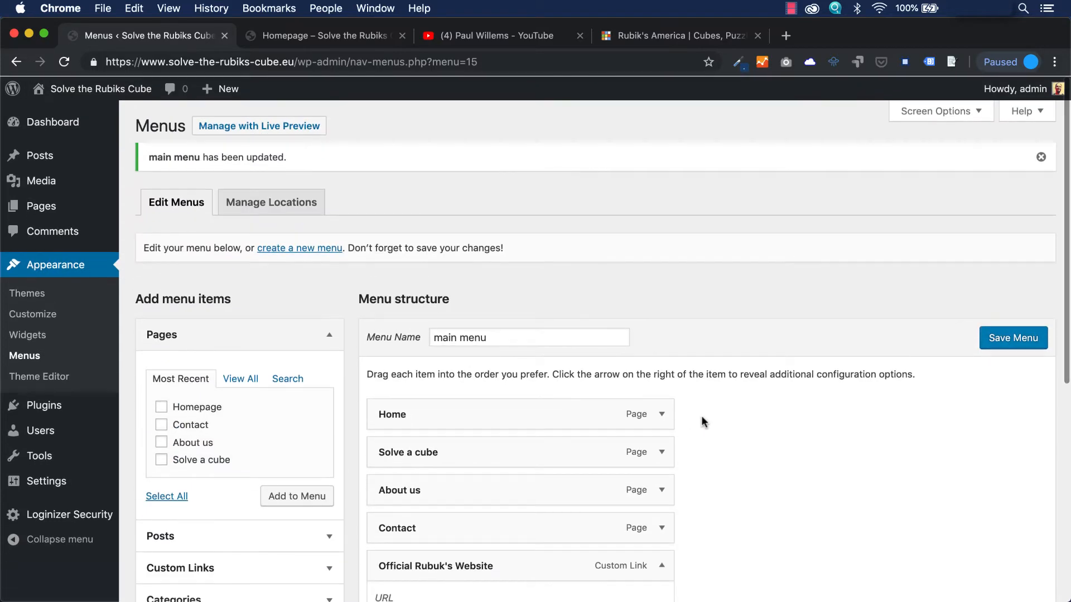
pyautogui.scroll(7, 701, 416)
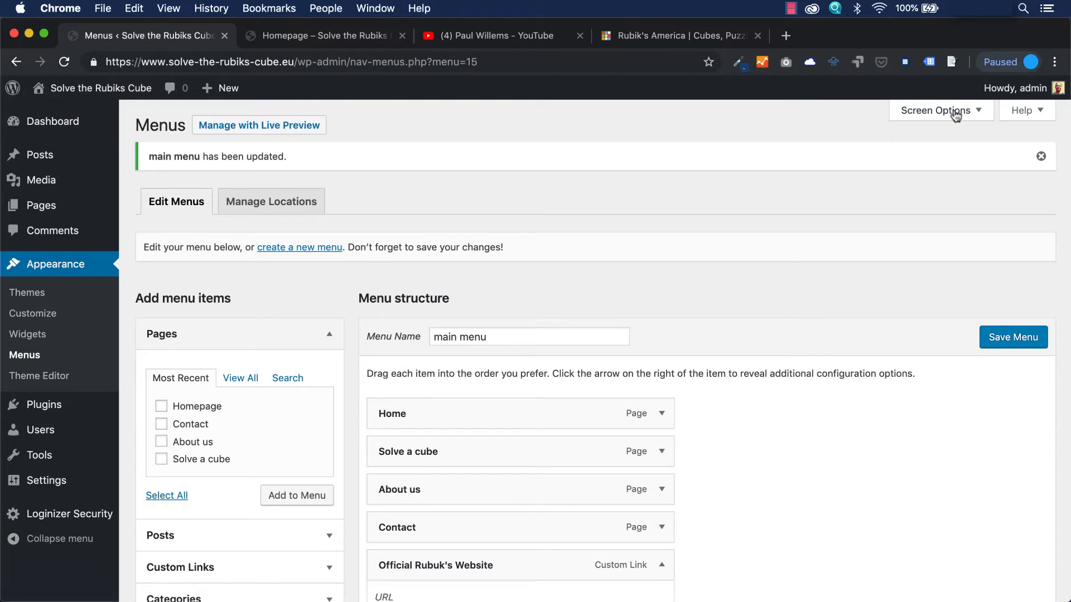
pyautogui.click(979, 114)
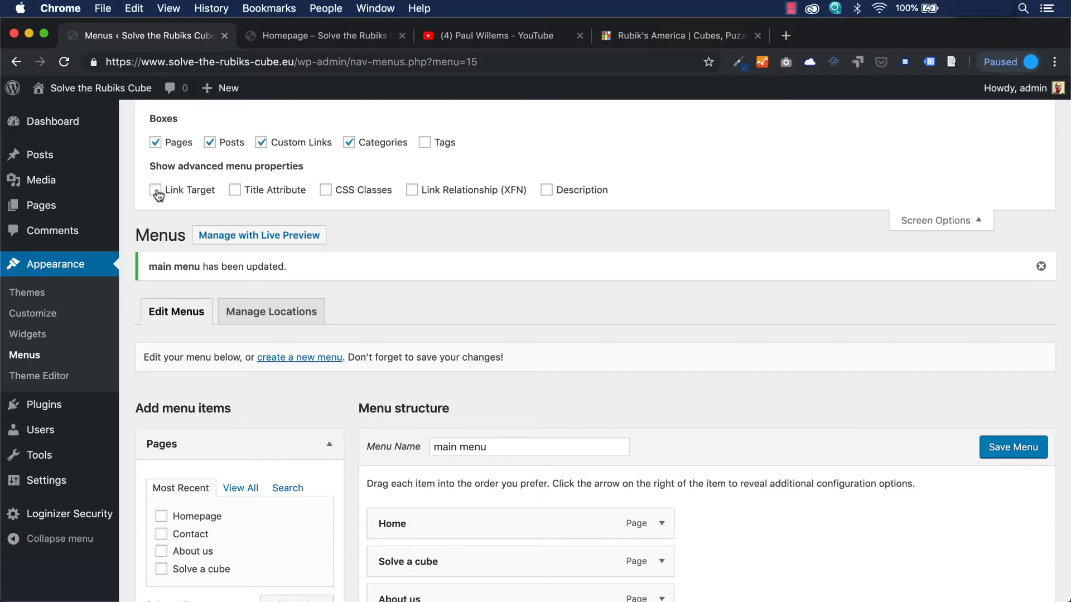
# Set the Official Rubuk's Website menu item to open its link in a new tab.
pyautogui.scroll(-6, 643, 380)
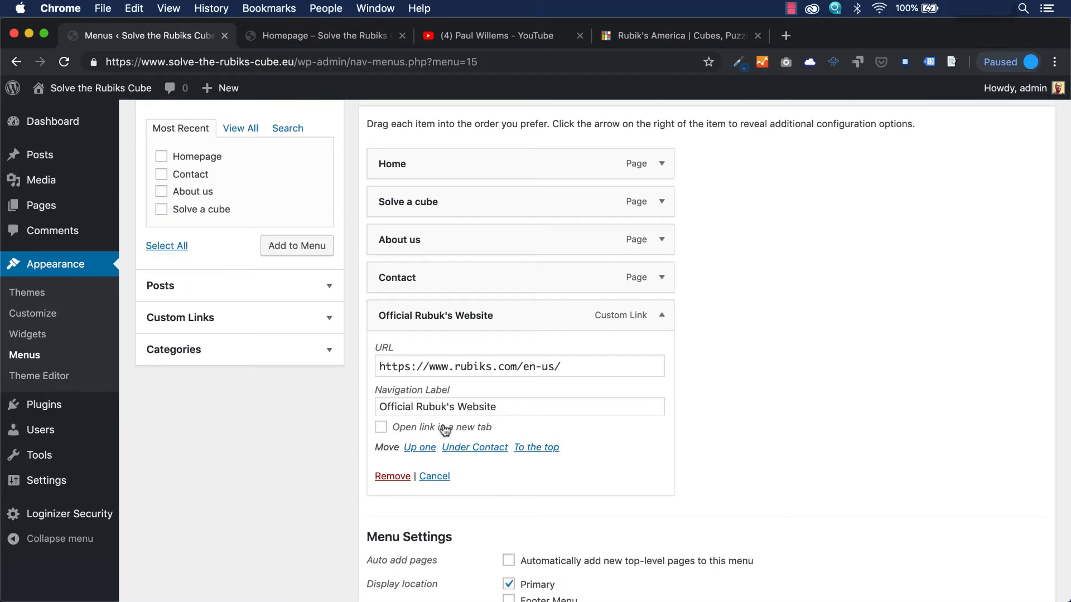
pyautogui.click(382, 428)
pyautogui.scroll(2, 765, 454)
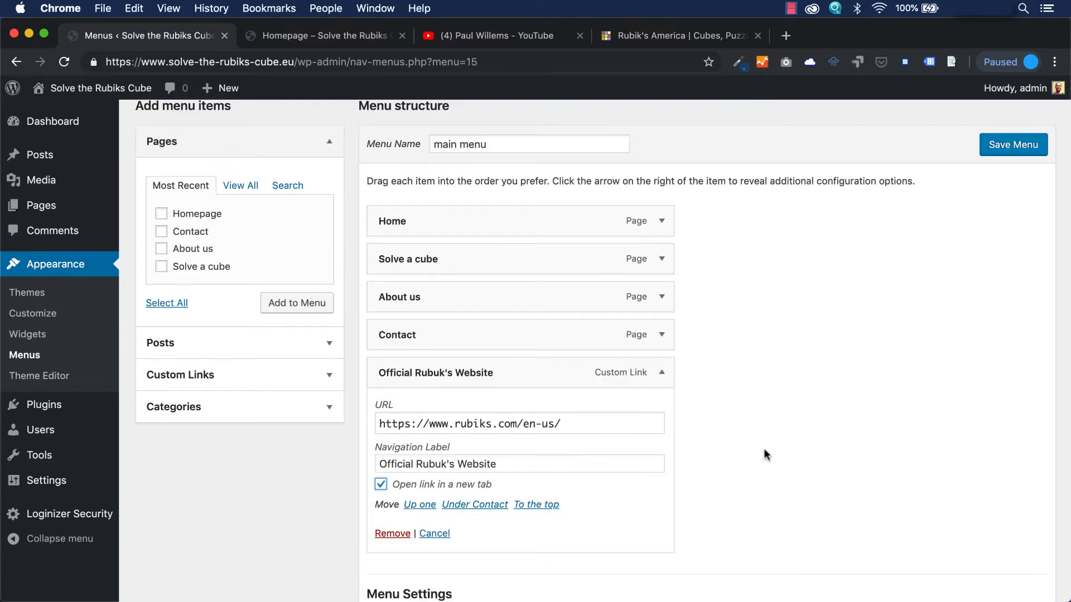
pyautogui.scroll(-2, 765, 453)
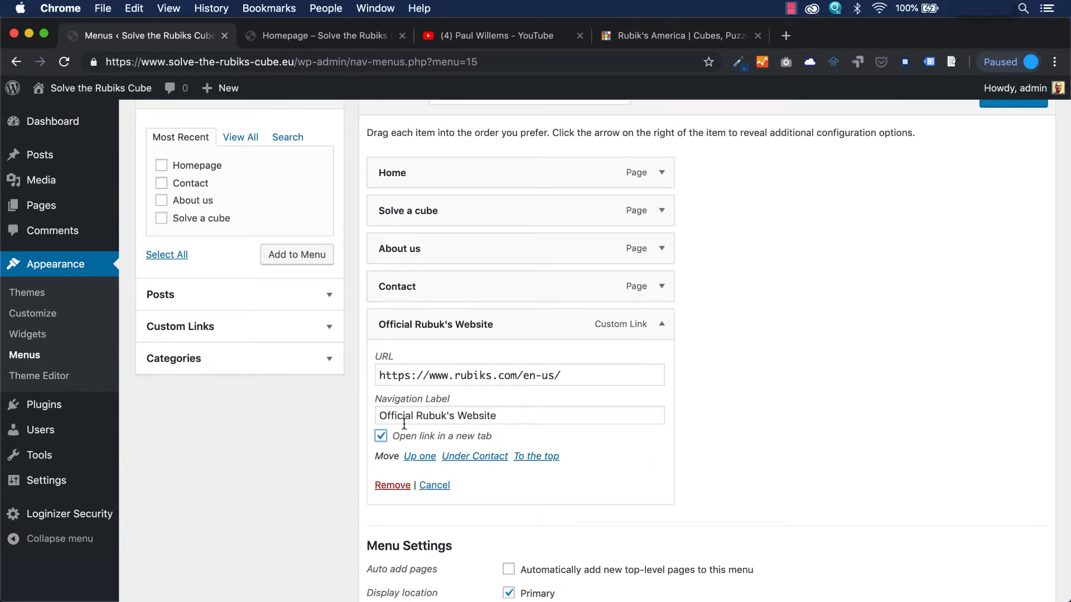
# Add the Tutorials category to the main menu.
pyautogui.click(327, 360)
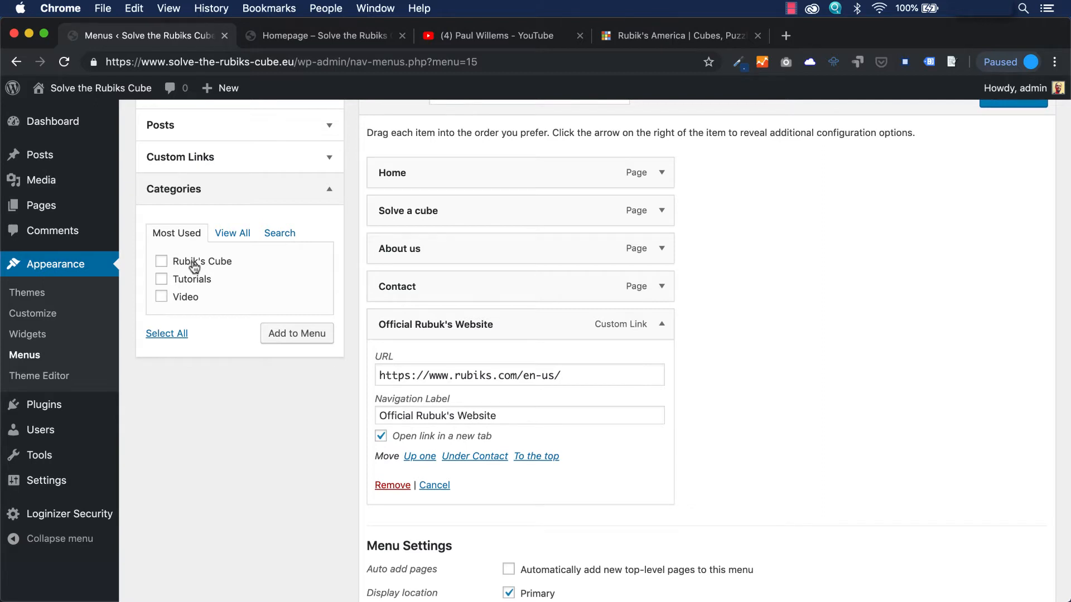
pyautogui.click(161, 279)
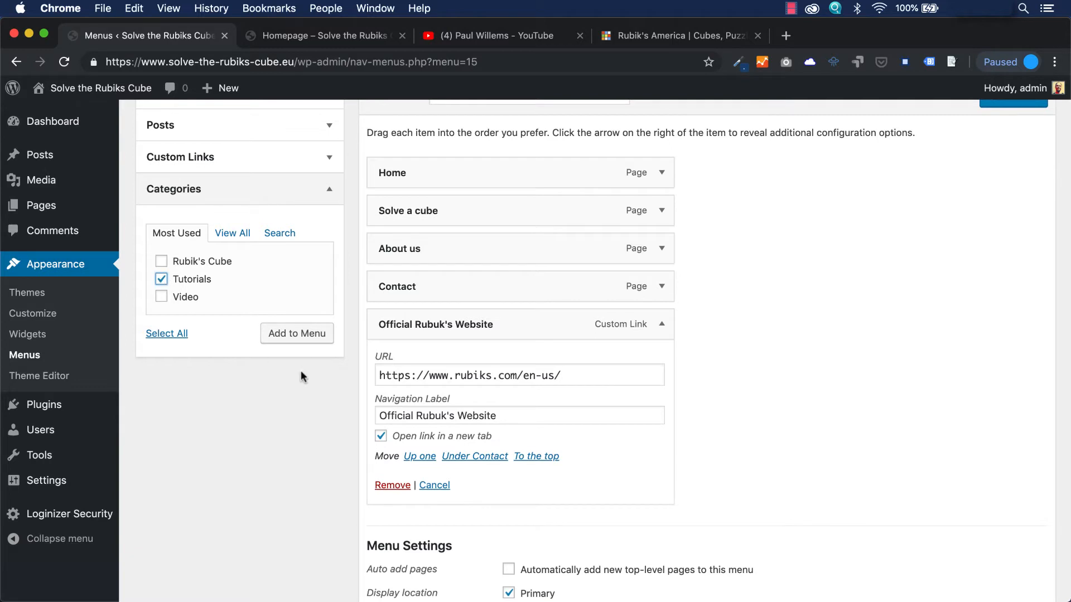
pyautogui.click(296, 334)
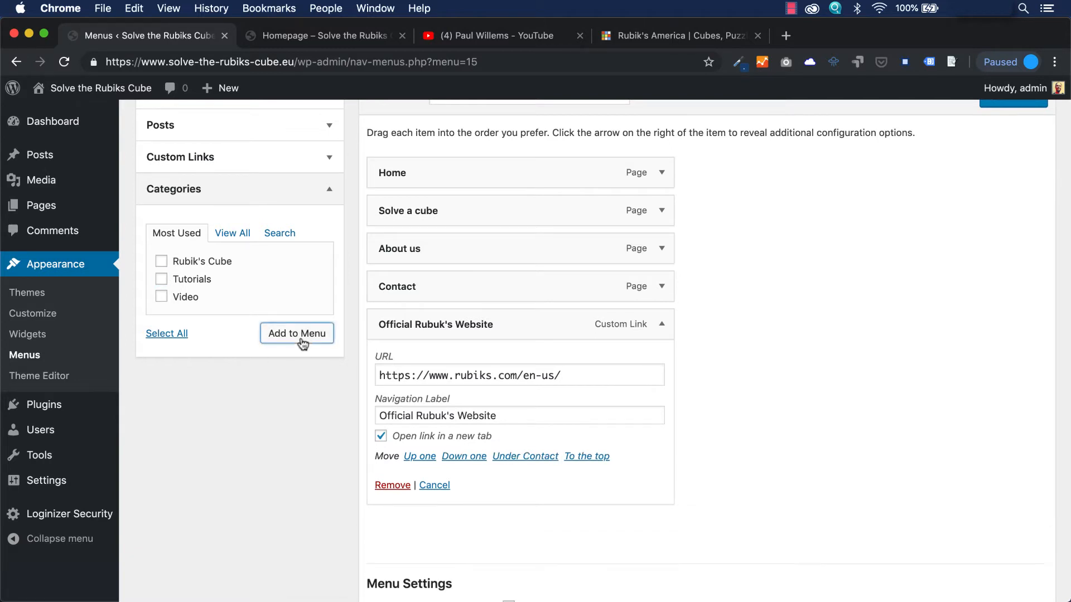
# Correct the custom link's navigation label to "Official Rubik's Website" and collapse the item.
pyautogui.click(662, 325)
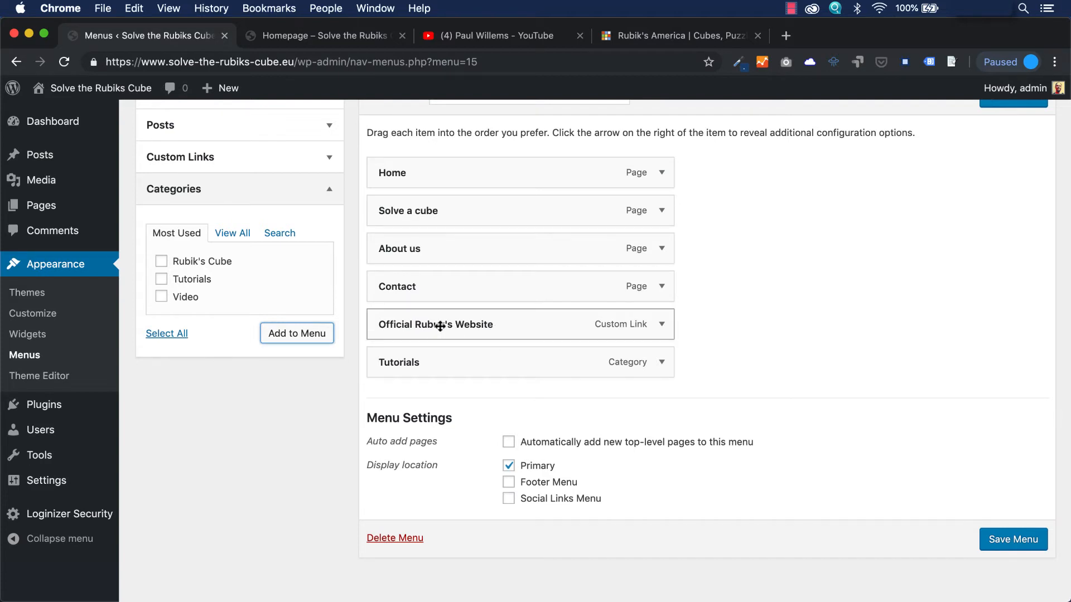
pyautogui.click(661, 324)
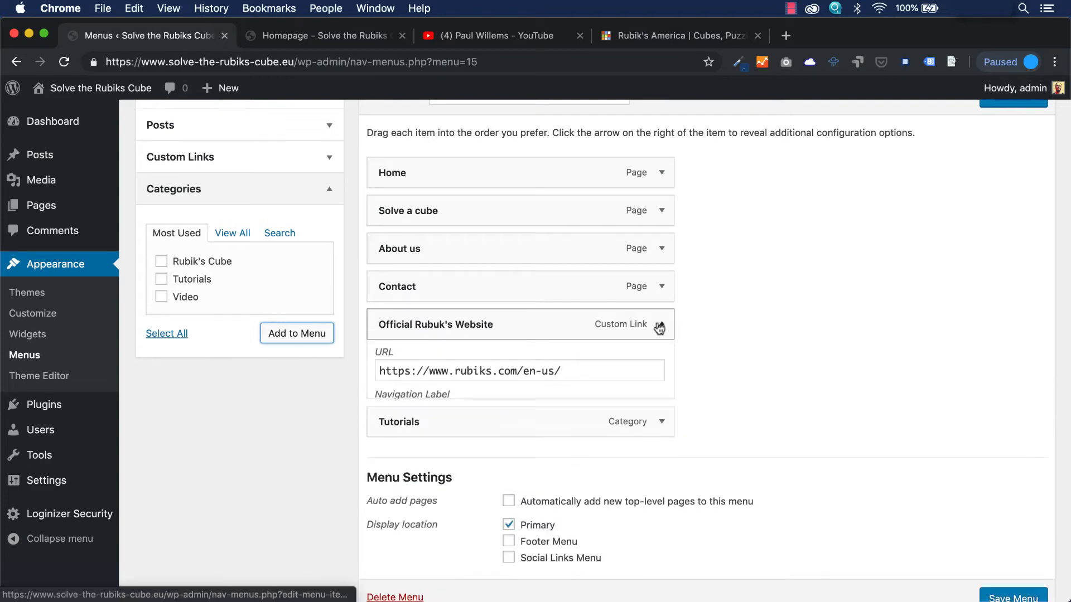
pyautogui.click(443, 416)
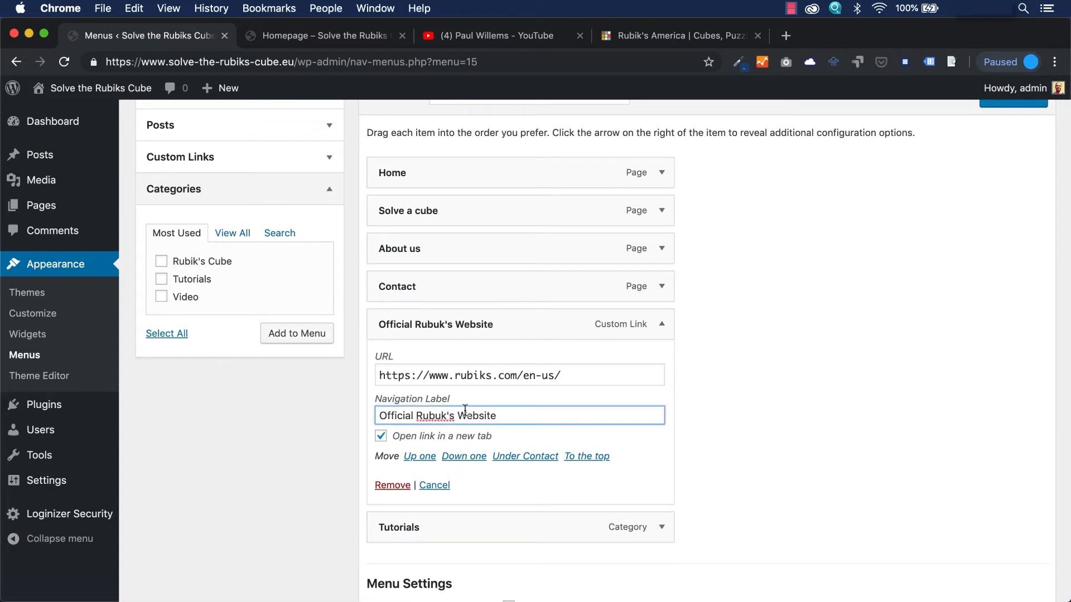
pyautogui.press('BackSpace')
pyautogui.write('i')
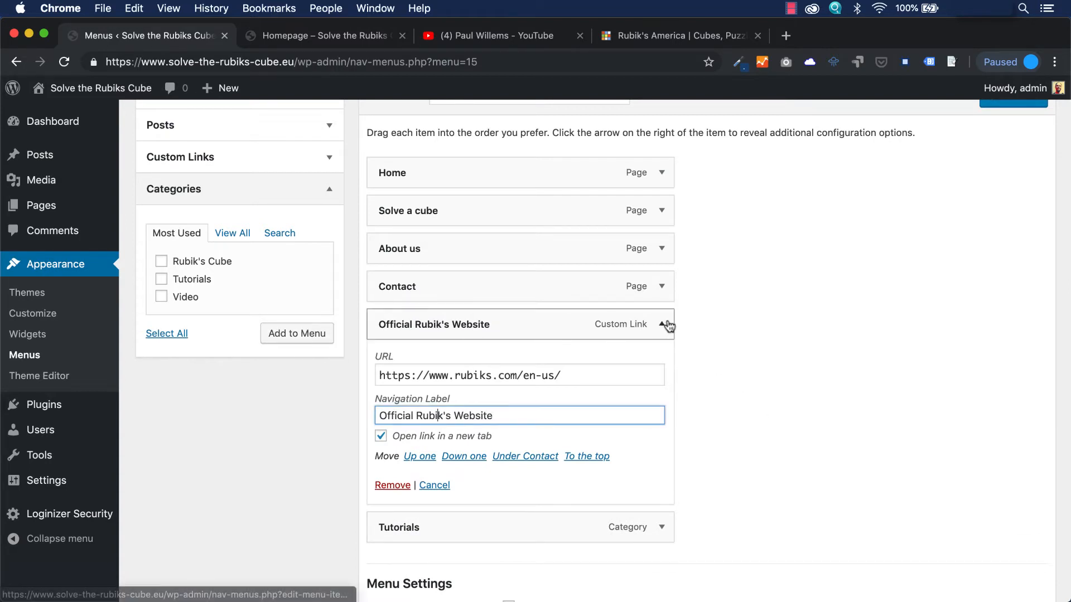
pyautogui.click(667, 324)
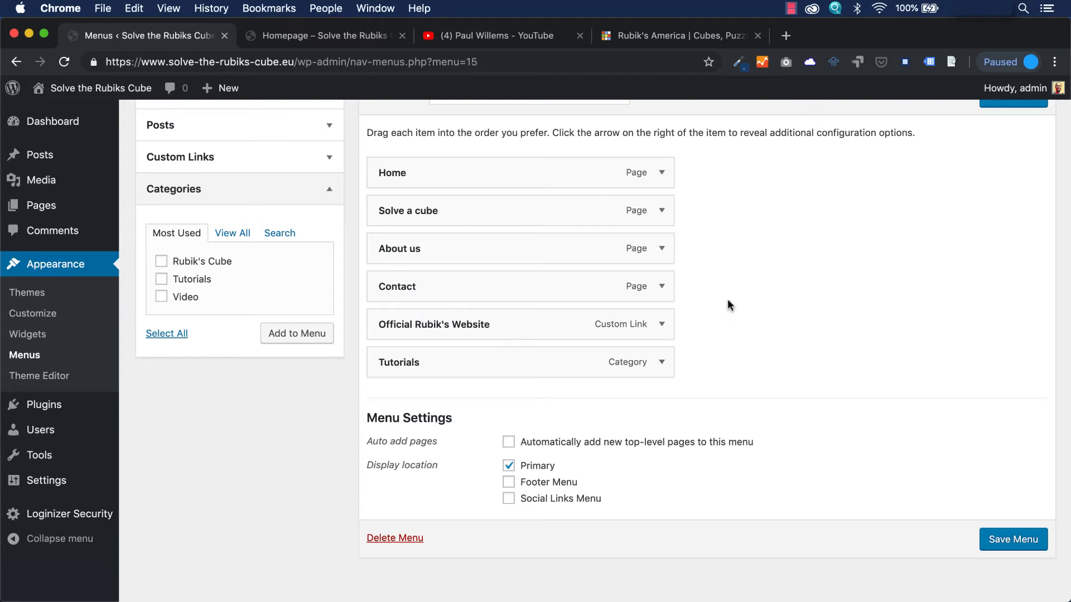
# Save the main menu with the Contact item moved below Tutorials and view the navigation on the public site.
pyautogui.moveTo(404, 286); pyautogui.dragTo(409, 380)
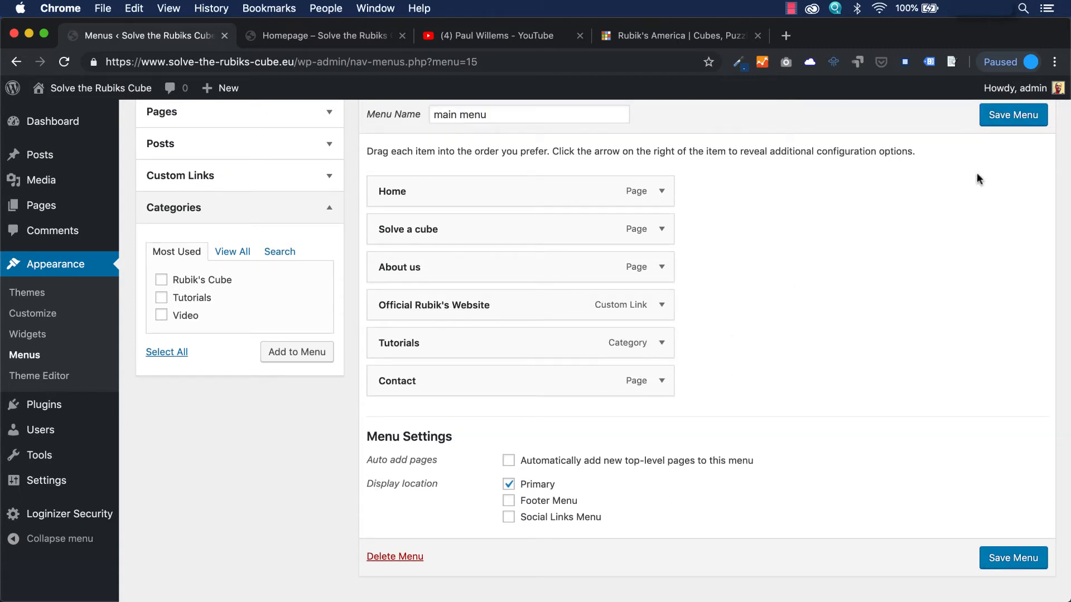
pyautogui.click(1012, 116)
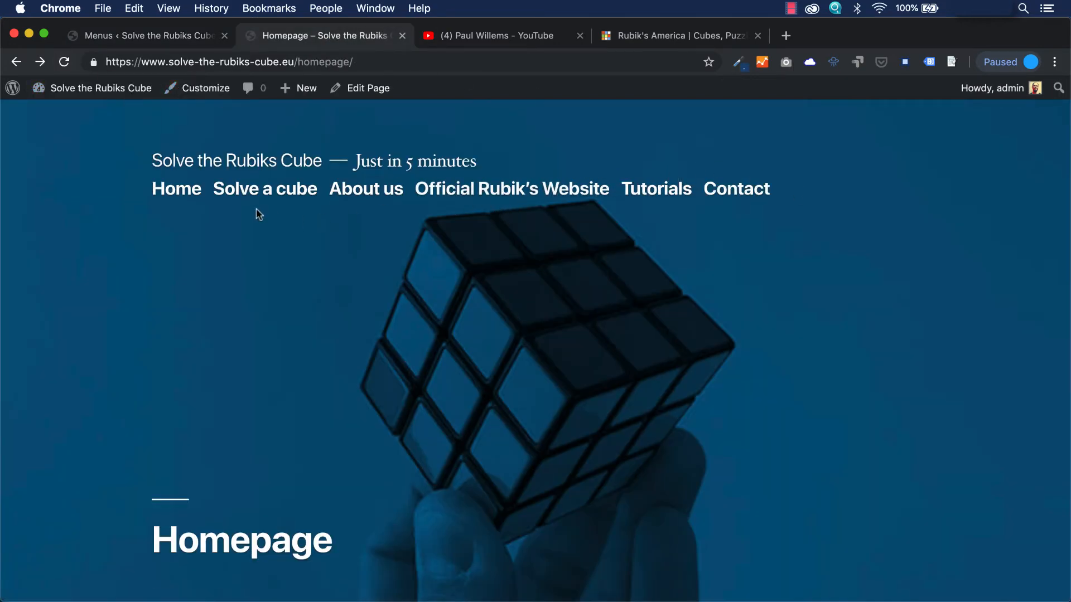
pyautogui.click(151, 37)
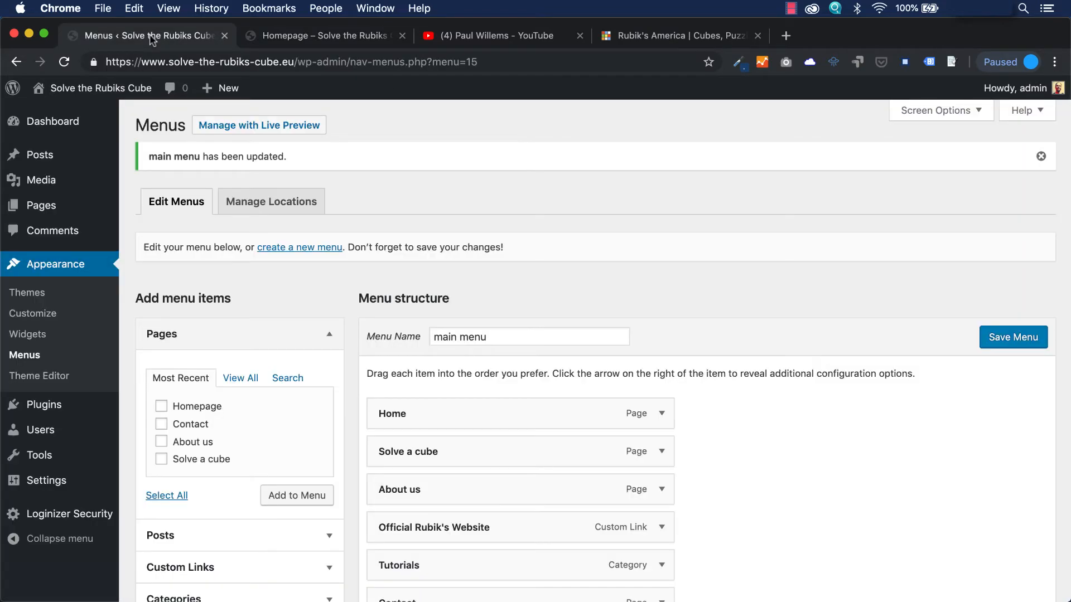
pyautogui.click(329, 36)
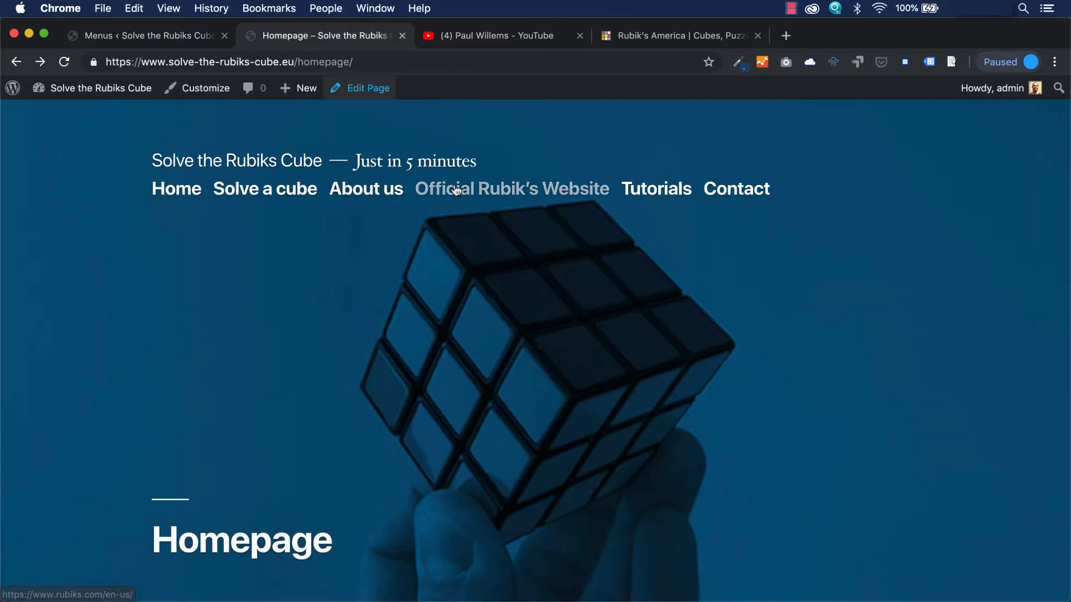
pyautogui.scroll(-1, 454, 184)
pyautogui.scroll(1, 454, 184)
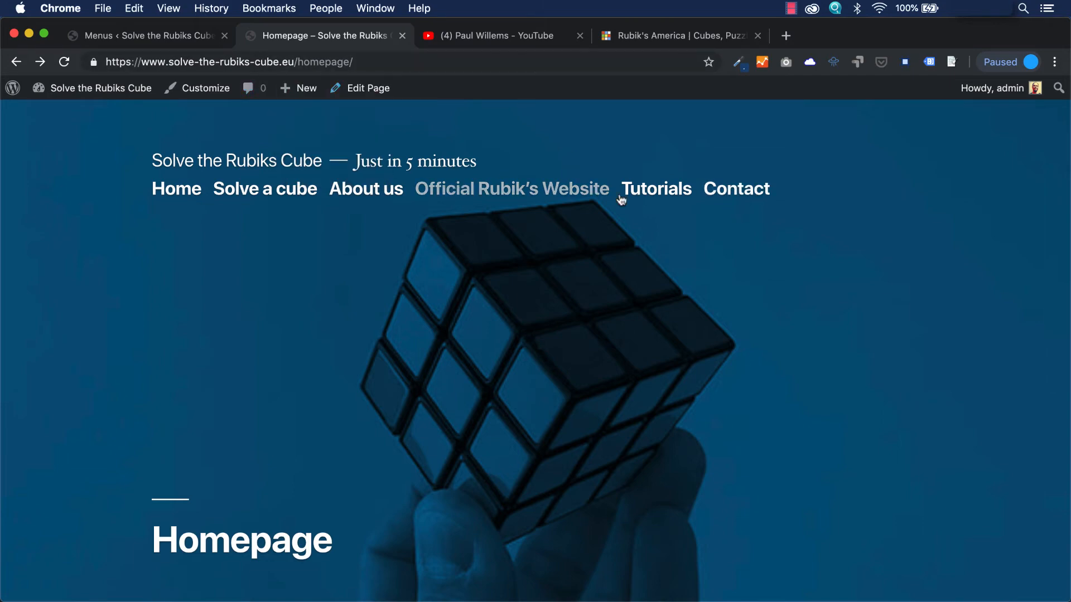
# Make the About us item a sub item of Contact in the main menu and save the menu.
pyautogui.hotkey('ctrl', 'shift', 'Tab')
pyautogui.scroll(-5, 509, 205)
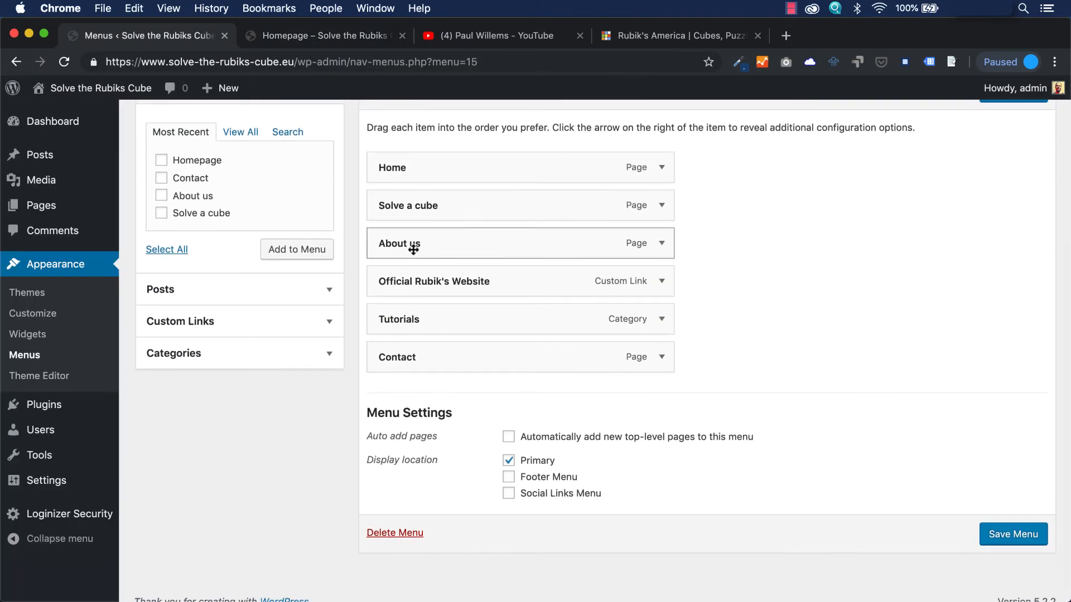
pyautogui.moveTo(409, 244); pyautogui.dragTo(437, 384)
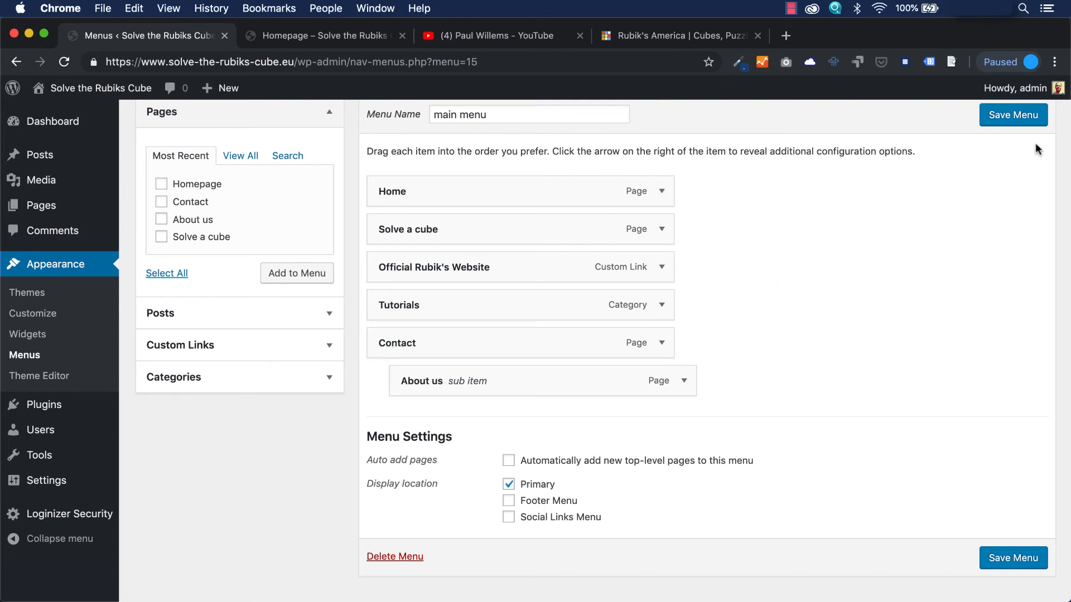
pyautogui.click(1028, 124)
# Reload the public homepage and examine the submenu under Contact.
pyautogui.click(324, 35)
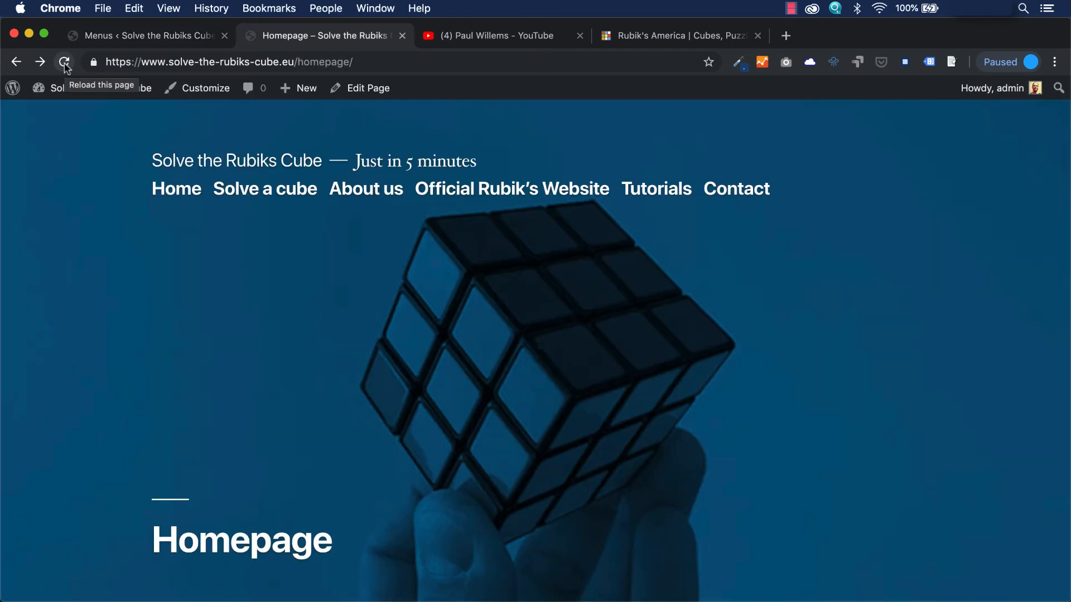
pyautogui.click(64, 62)
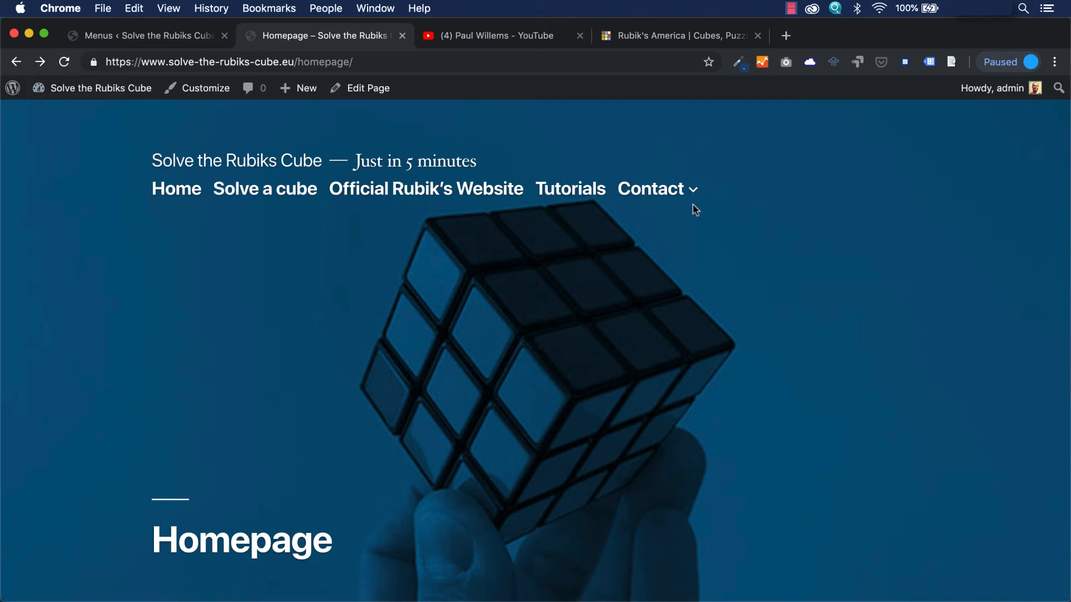
pyautogui.moveTo(695, 196)
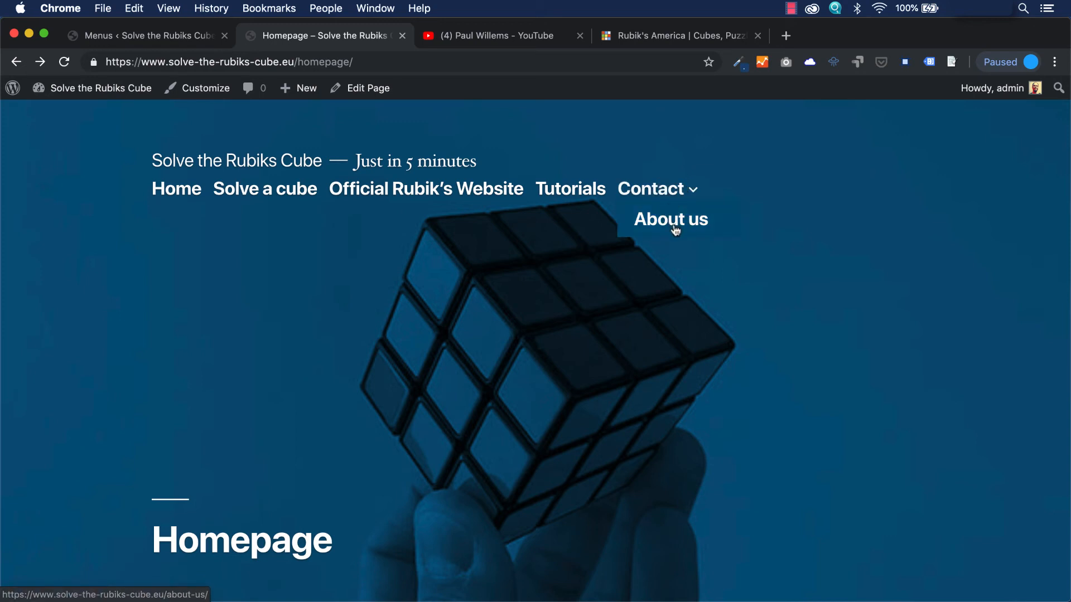
pyautogui.moveTo(662, 202)
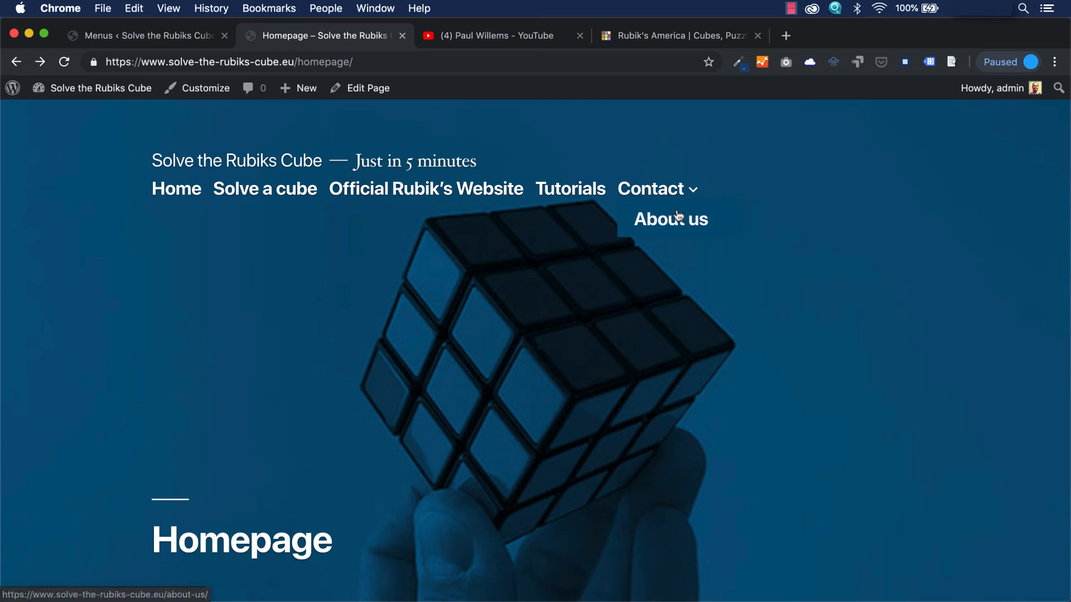